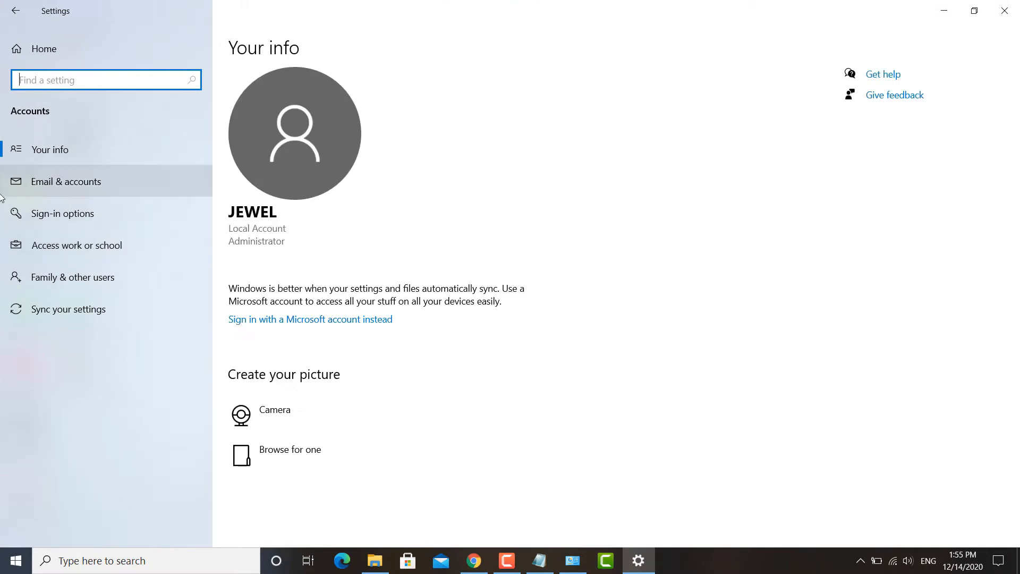
# Open the sign-in options and start adding an account password to view the new password, confirmation and hint fields.
pyautogui.click(69, 212)
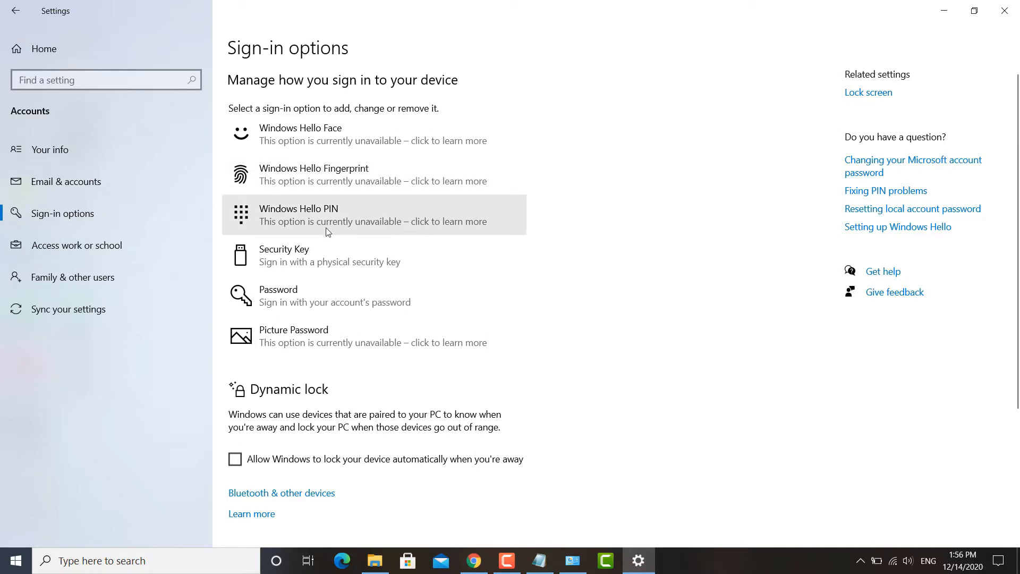
pyautogui.scroll(-3, 373, 282)
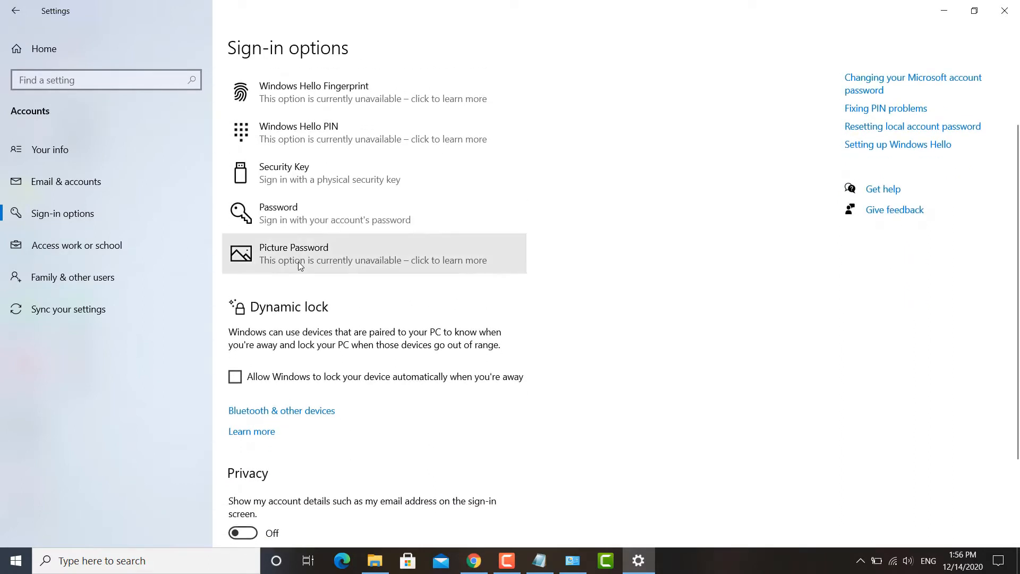
pyautogui.scroll(3, 298, 262)
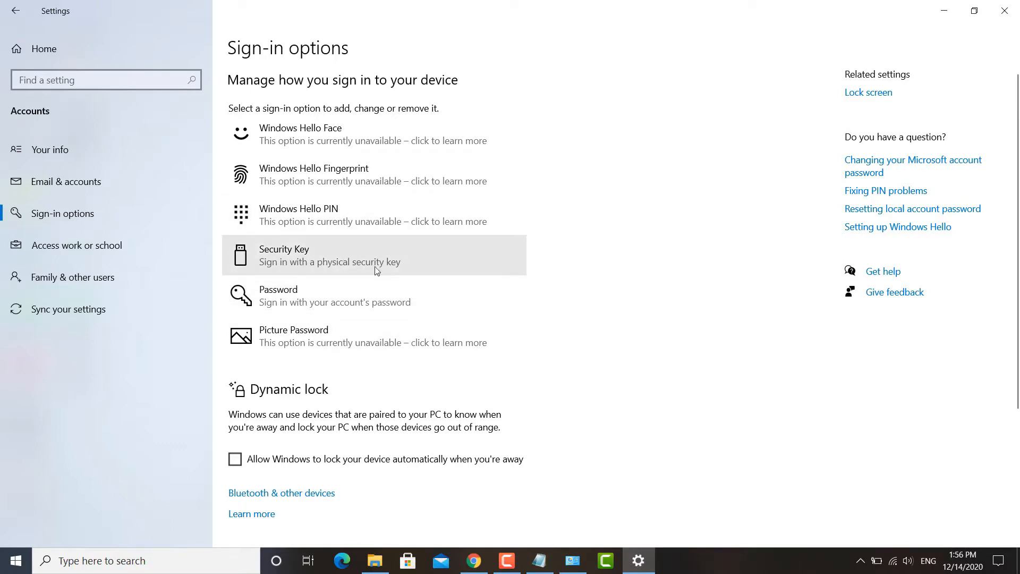
pyautogui.click(317, 293)
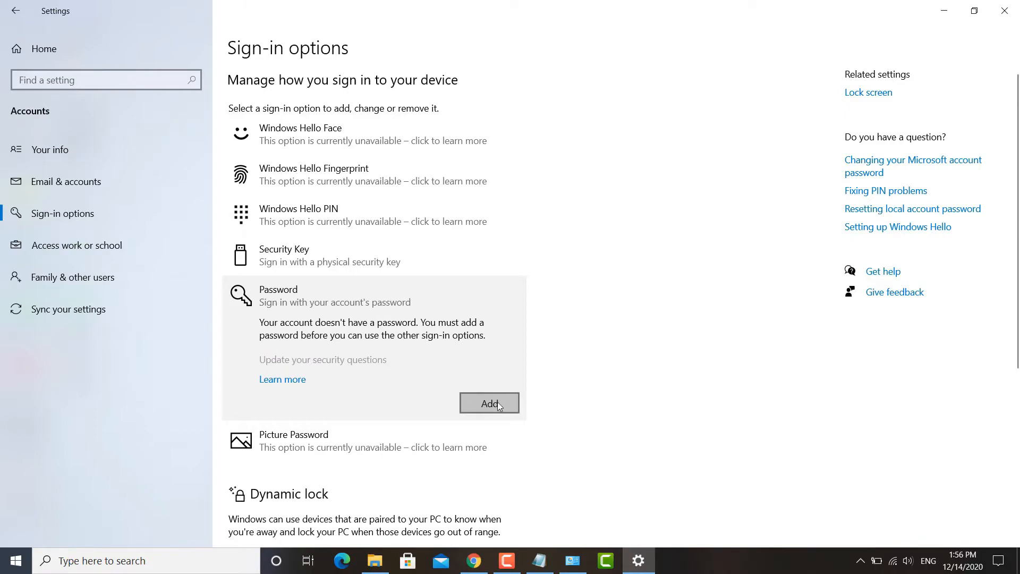
pyautogui.click(494, 402)
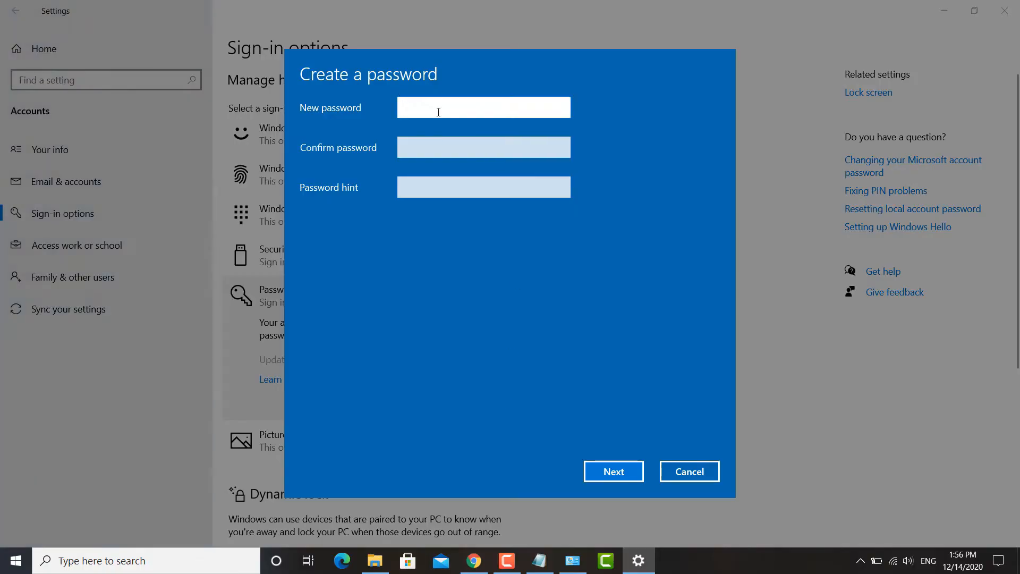
pyautogui.click(437, 143)
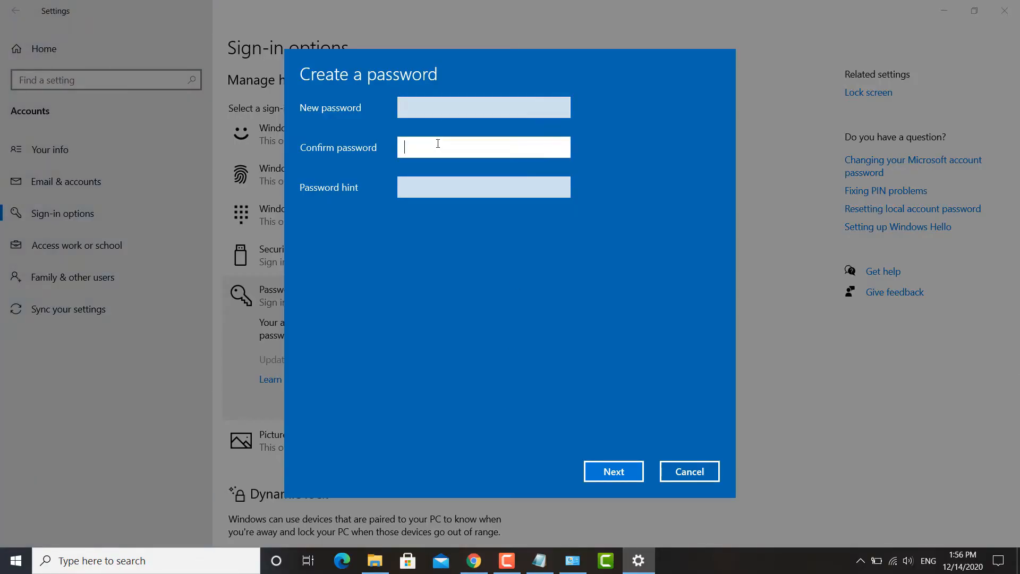
pyautogui.click(457, 181)
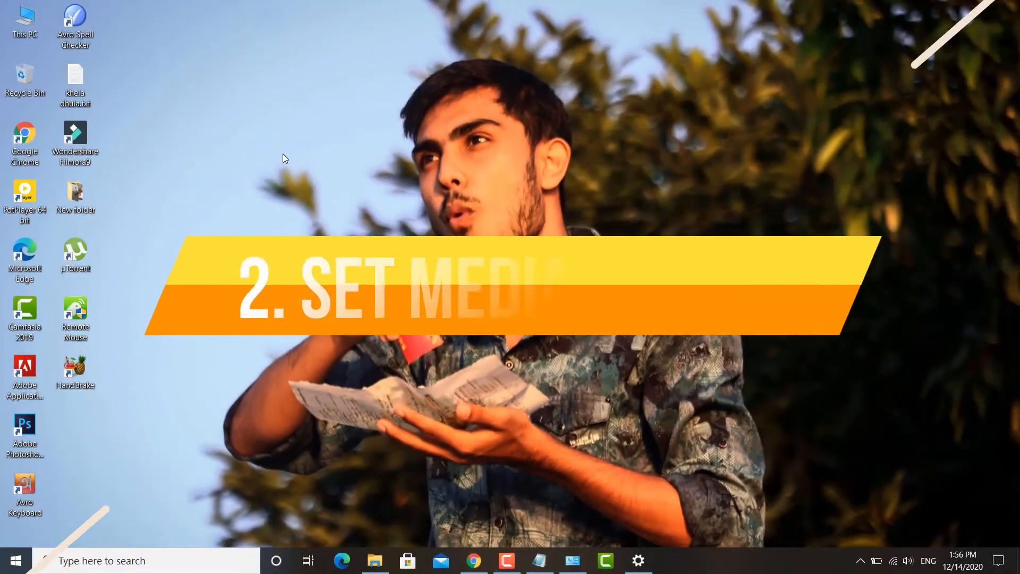
# Open the Marvel cinematic universe folder inside Utorent site on New Volume (F:).
pyautogui.doubleClick(40, 24)
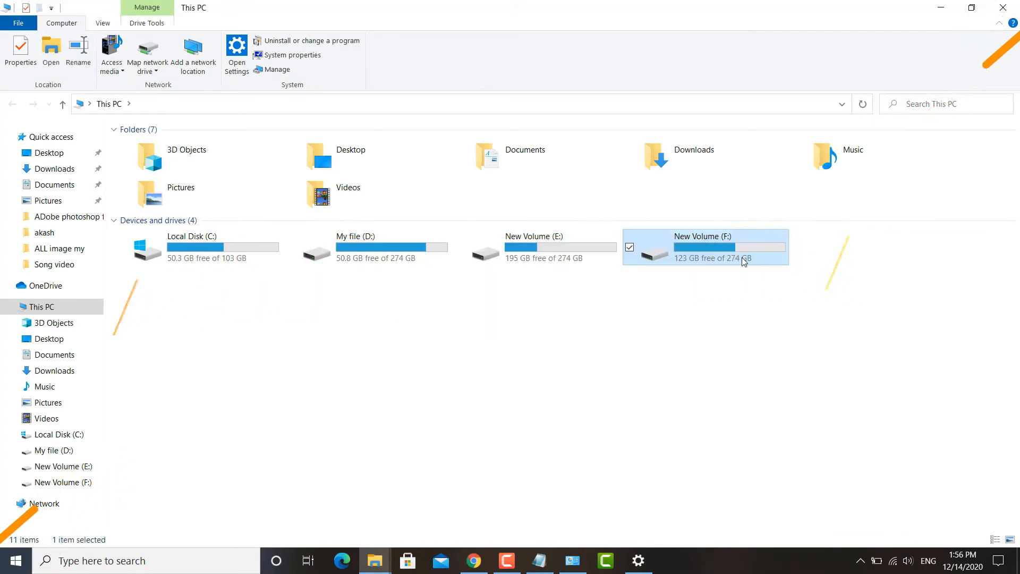
pyautogui.doubleClick(742, 257)
pyautogui.doubleClick(991, 271)
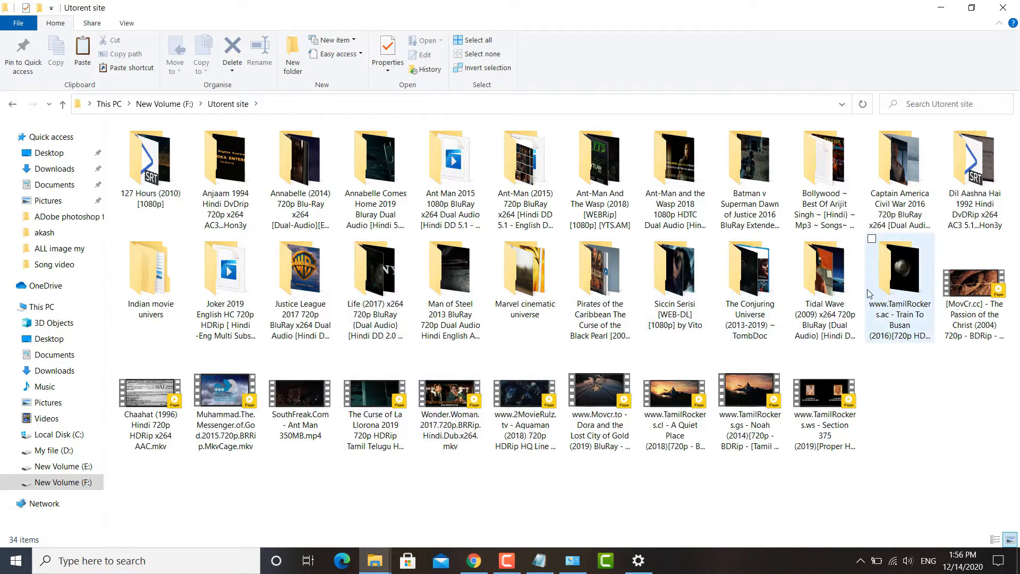
pyautogui.doubleClick(536, 282)
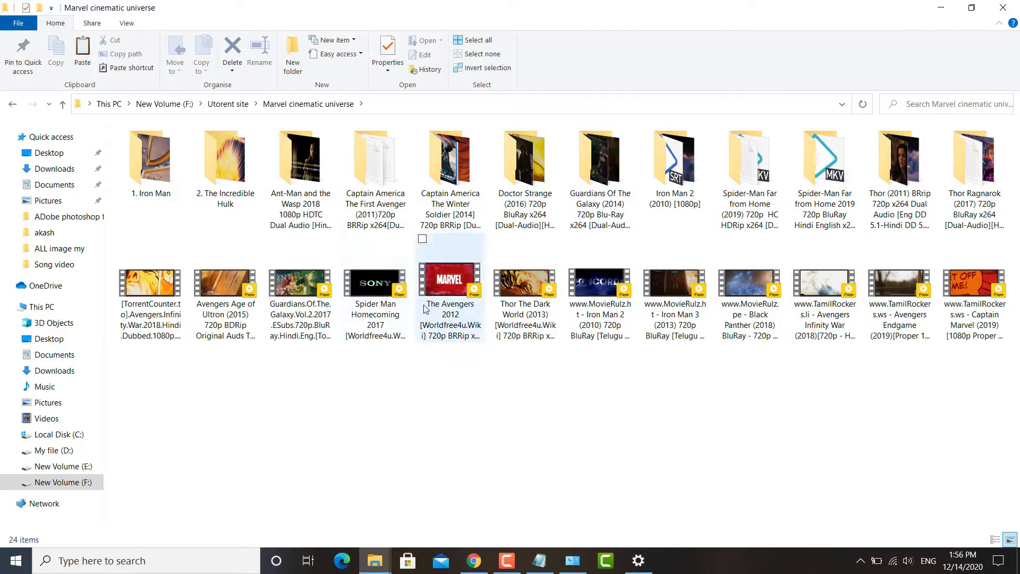
# Set Movies & TV as the default app for .mkv files through the properties of the Spider Man Homecoming 2017 video.
pyautogui.click(386, 283)
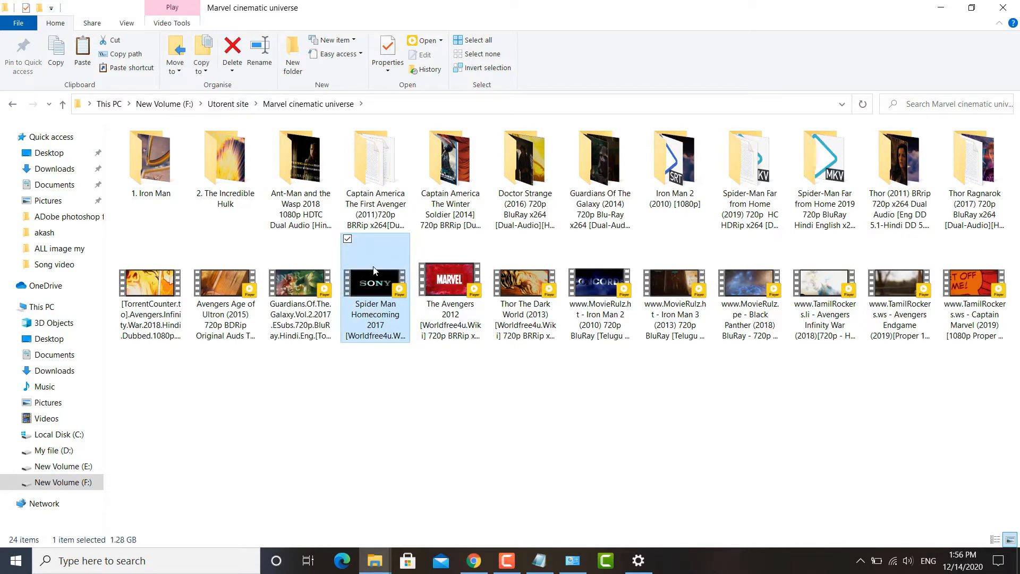
pyautogui.rightClick(374, 319)
pyautogui.click(409, 538)
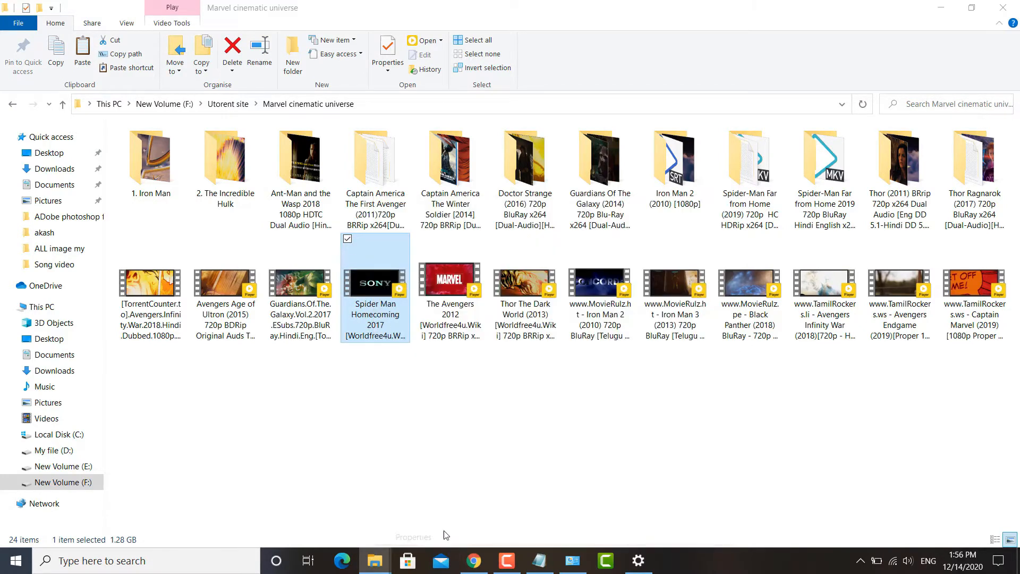
pyautogui.moveTo(507, 219); pyautogui.dragTo(506, 140)
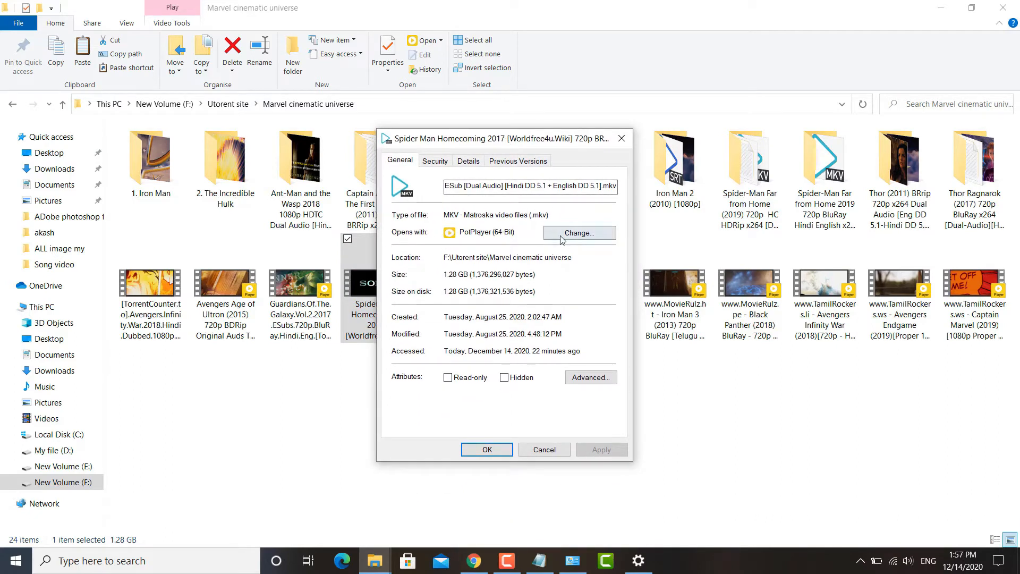
pyautogui.click(579, 234)
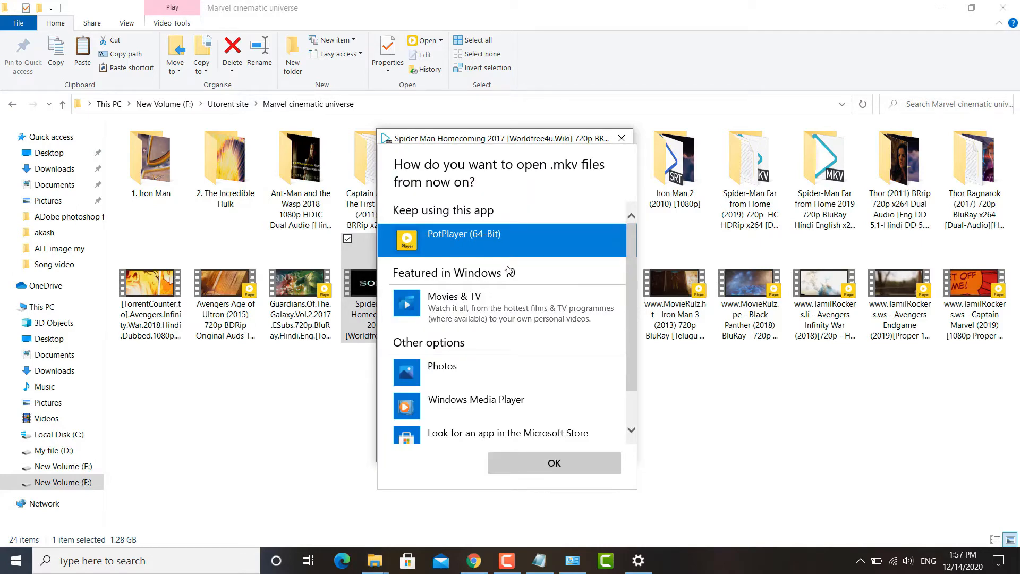
pyautogui.scroll(-1, 504, 293)
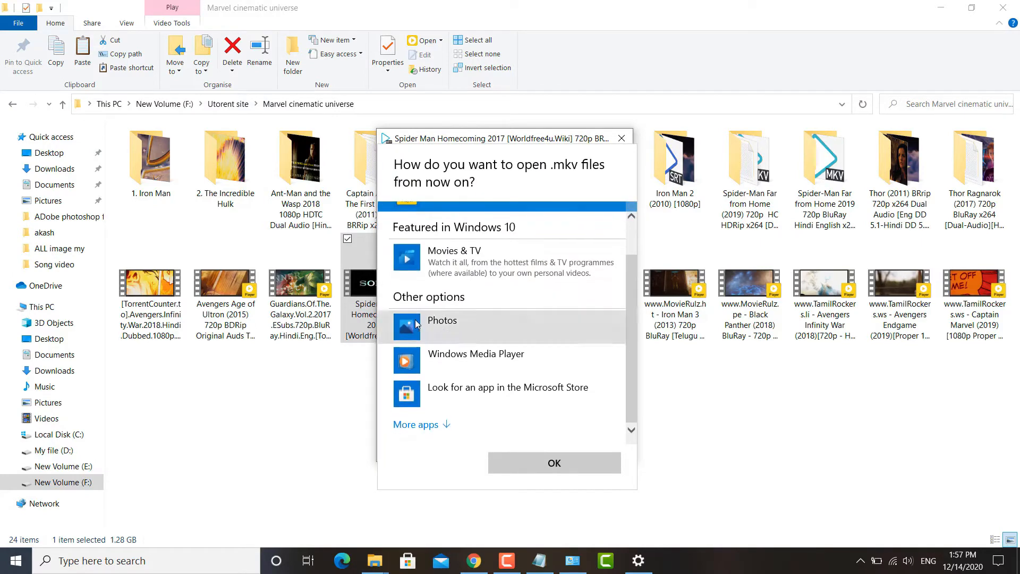
pyautogui.scroll(1, 480, 353)
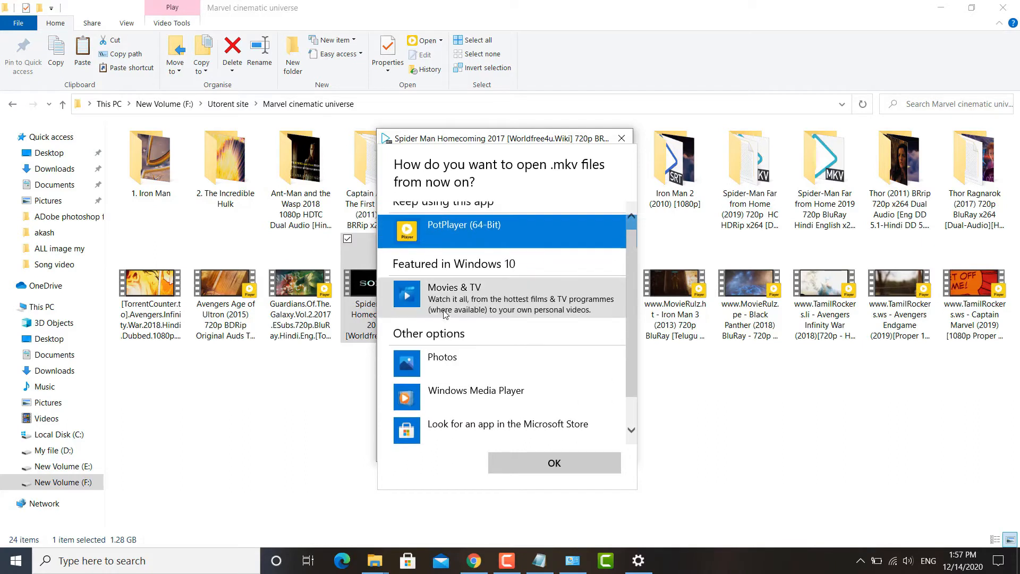
pyautogui.scroll(1, 510, 305)
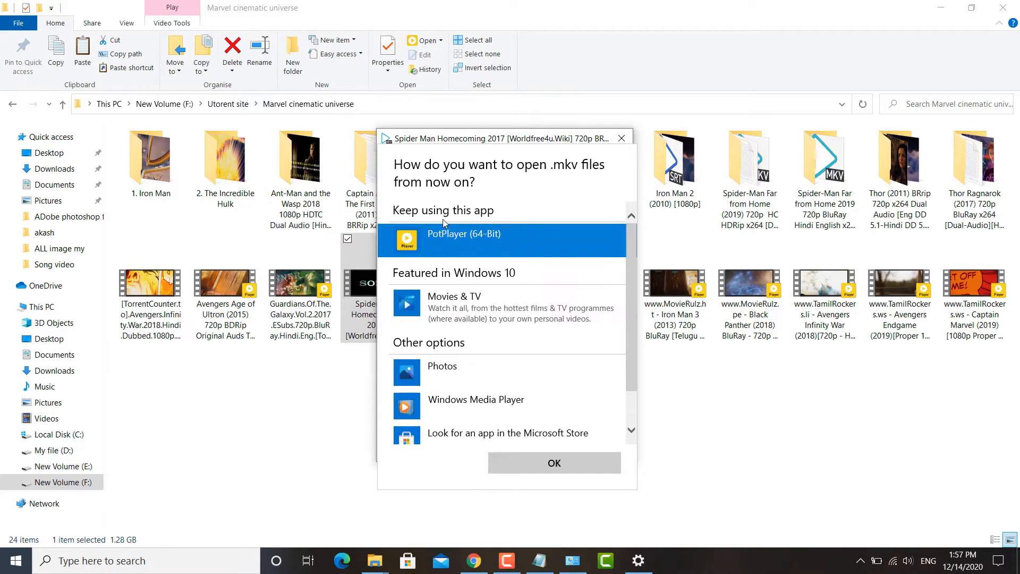
pyautogui.click(514, 306)
pyautogui.click(577, 462)
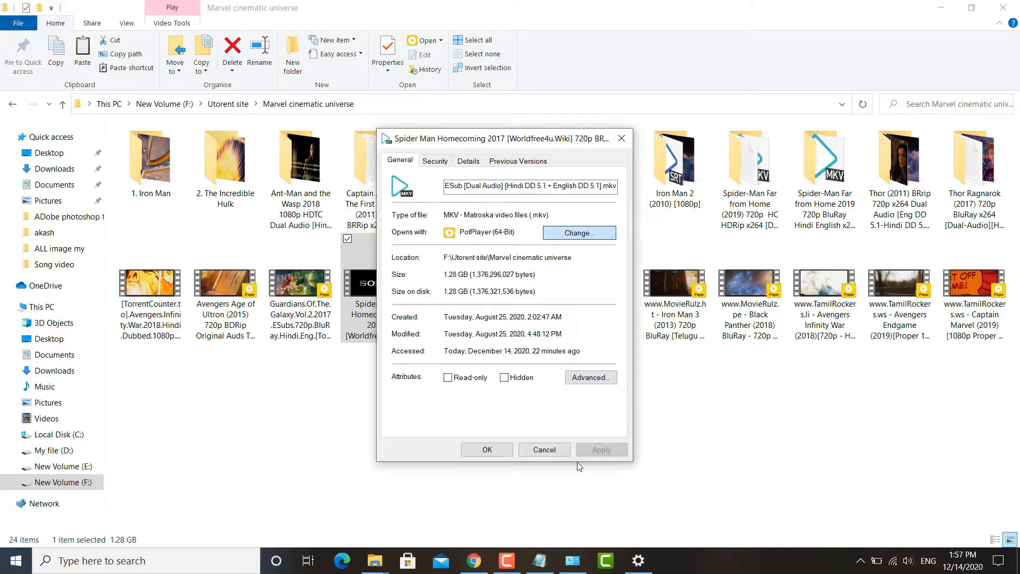
pyautogui.click(601, 450)
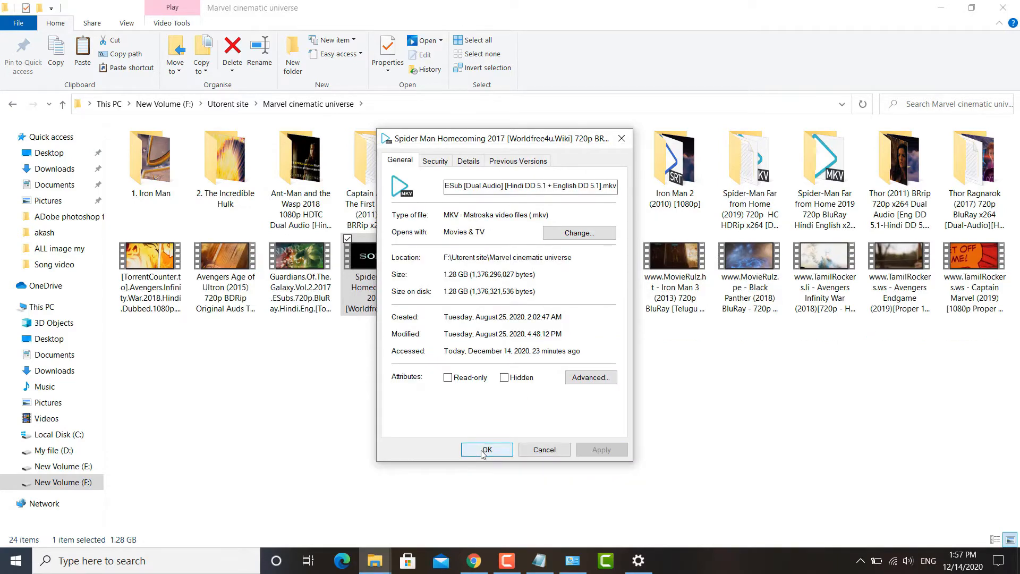
pyautogui.click(487, 450)
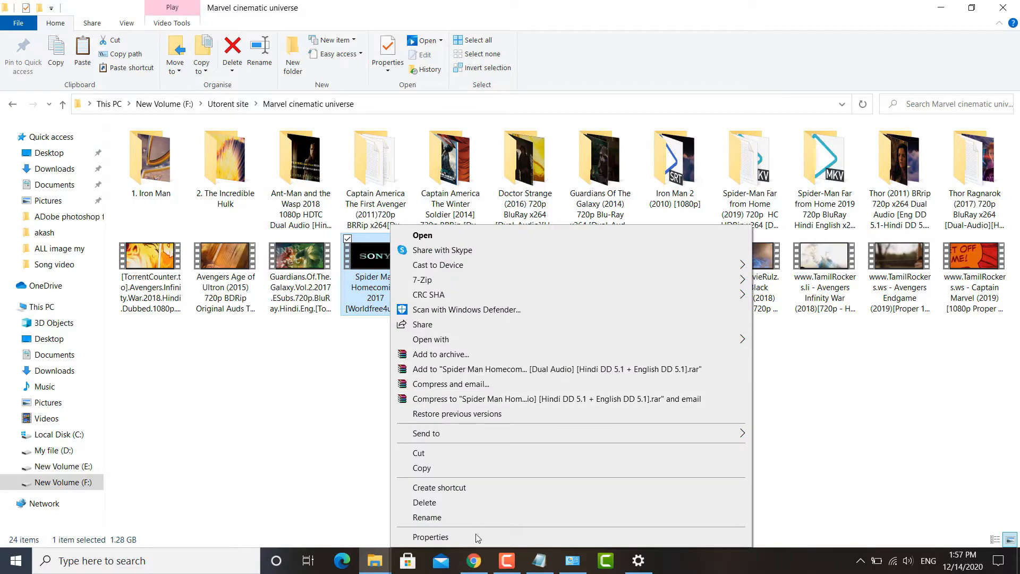
# Set PotPlayer (64-Bit) as the default app for .mkv files in the Spider Man Homecoming 2017 video's properties.
pyautogui.click(466, 538)
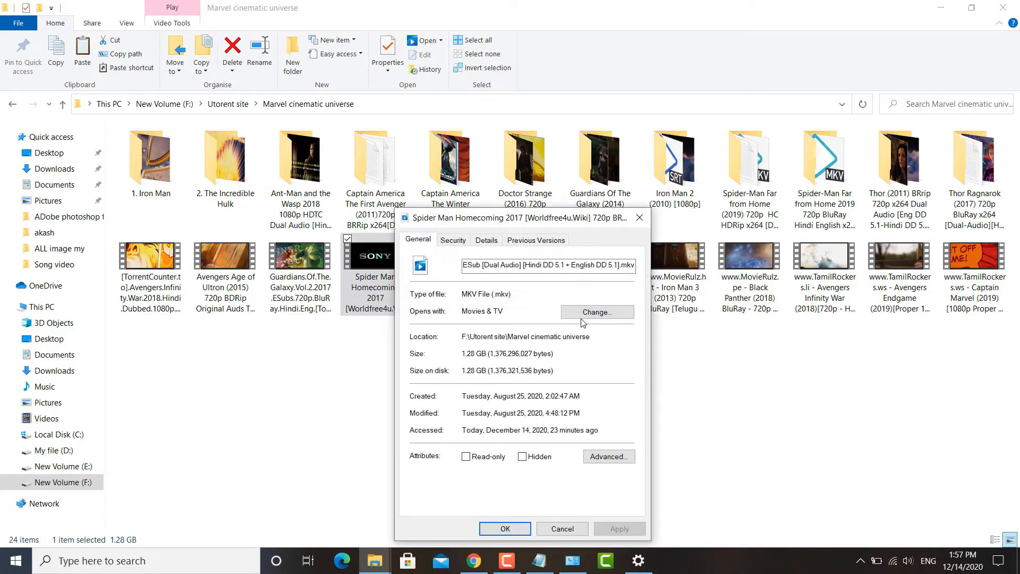
pyautogui.click(583, 313)
pyautogui.click(553, 343)
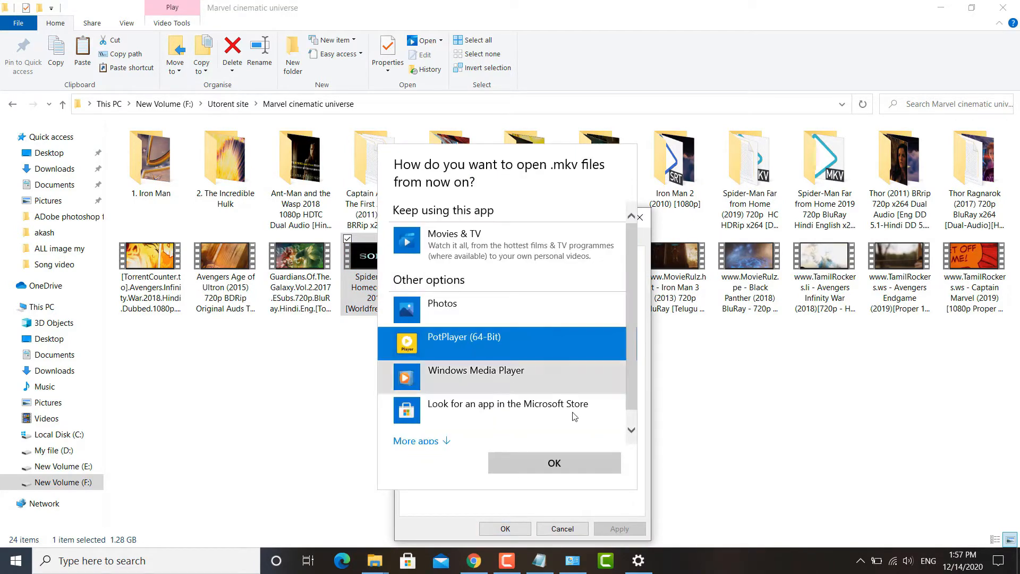
pyautogui.click(554, 463)
pyautogui.click(619, 529)
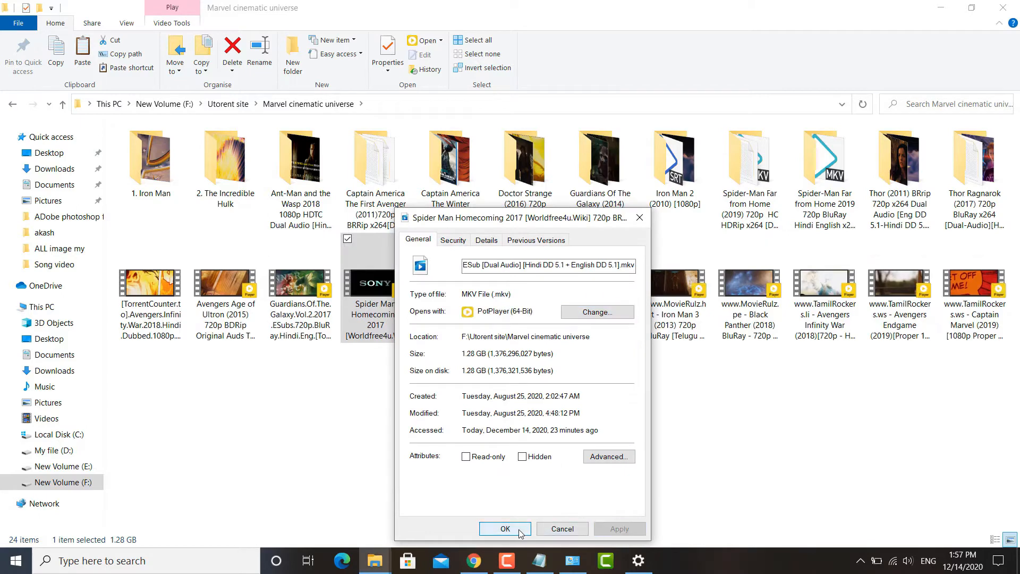
pyautogui.click(520, 532)
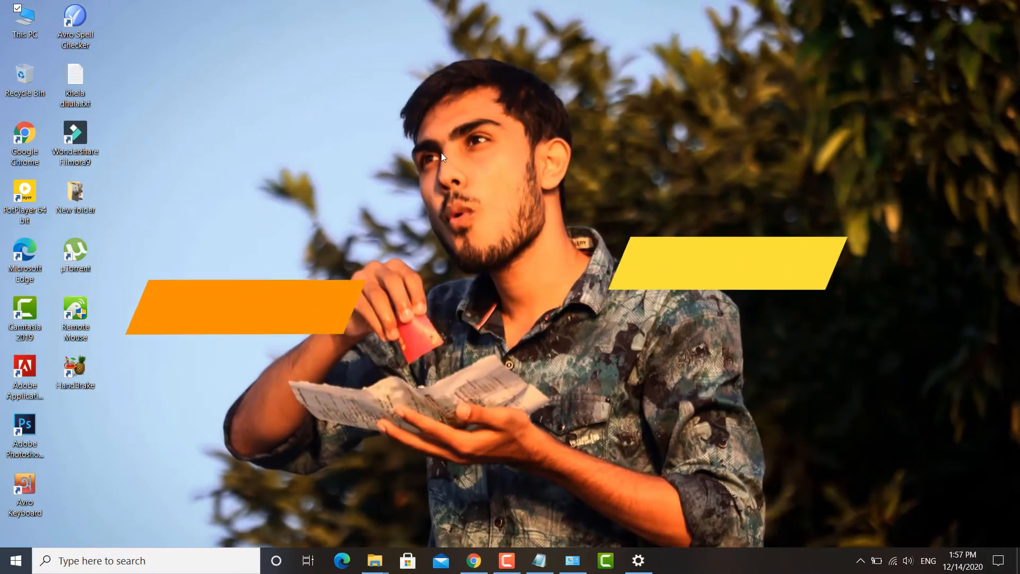
# Open the New Volume (F:) drive from This PC.
pyautogui.doubleClick(40, 19)
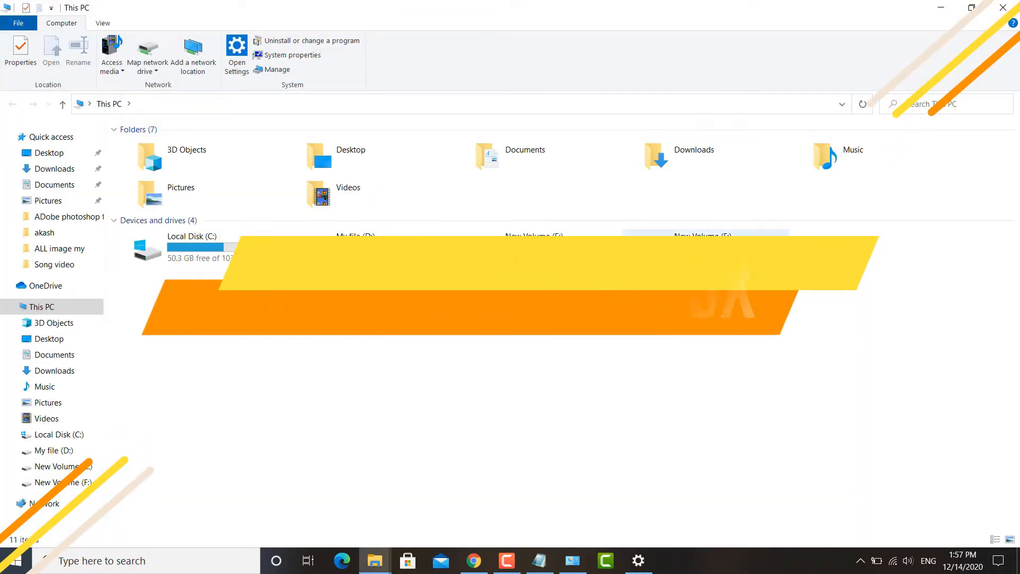
pyautogui.doubleClick(745, 245)
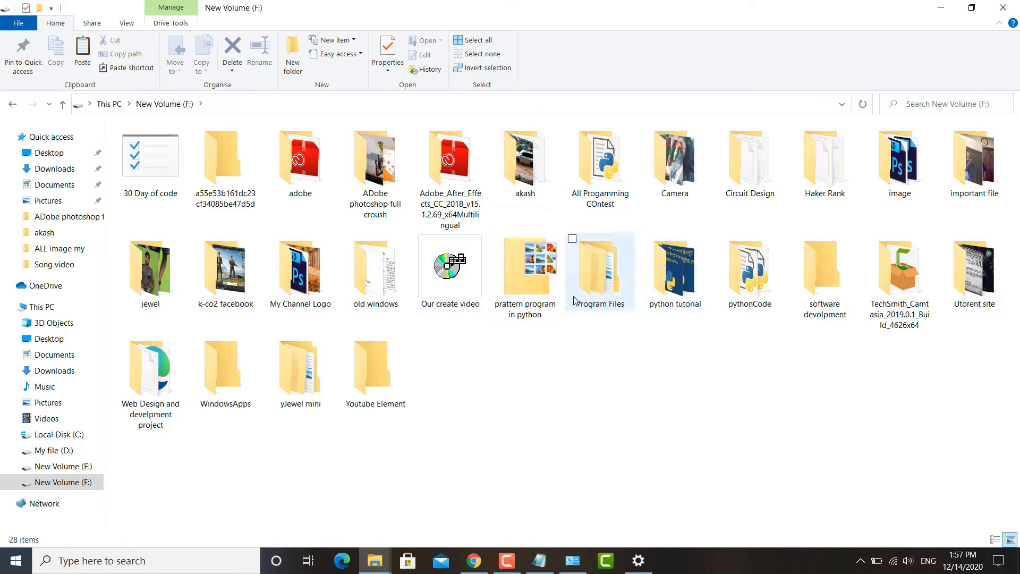
# Try selecting several folders, including pythonCode, software devolpment and the TechSmith Camtasia folder, with item check boxes shown, and clear the selection.
pyautogui.keyDown('shift'); pyautogui.click(602, 250); pyautogui.keyUp('shift')
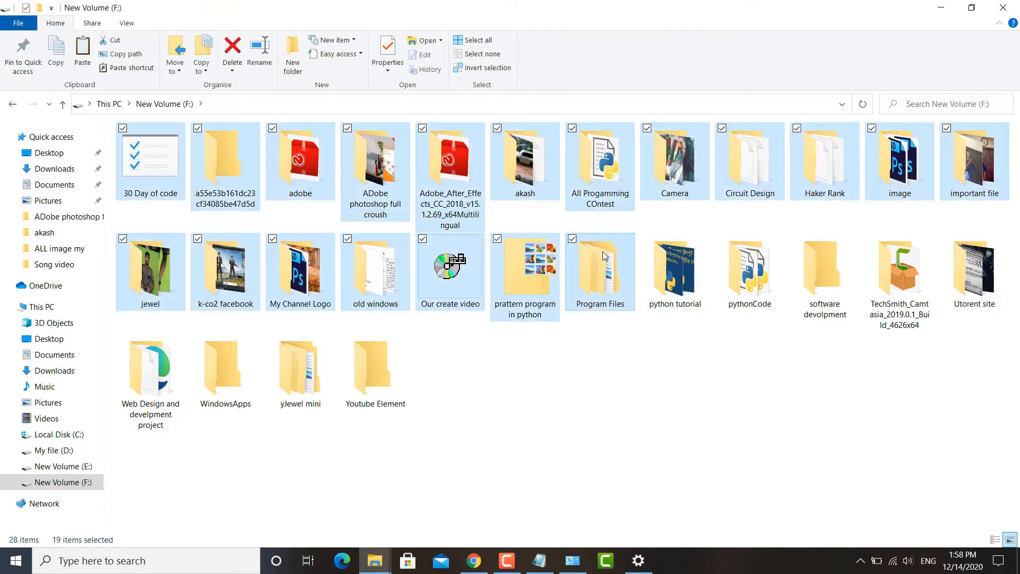
pyautogui.click(728, 274)
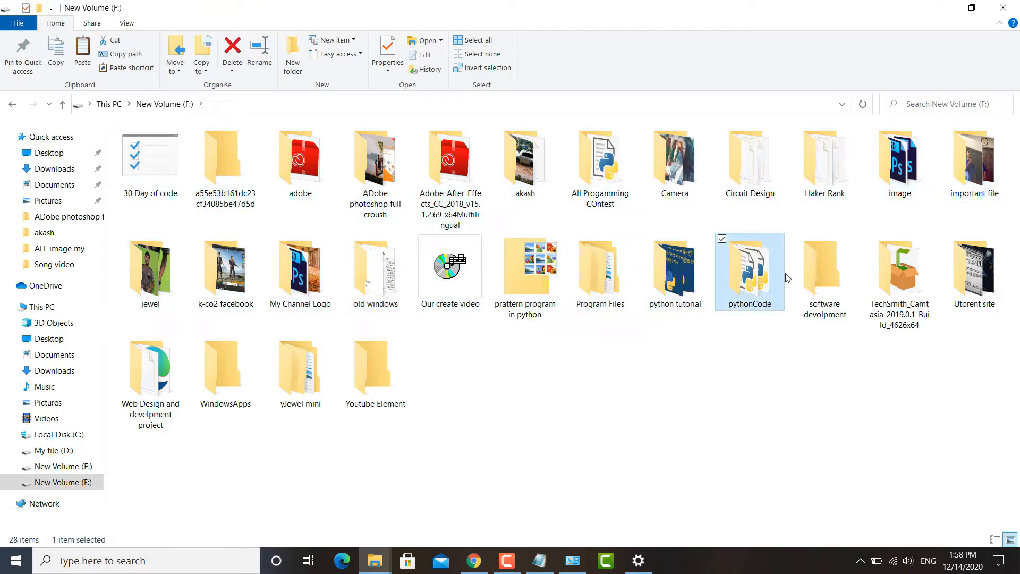
pyautogui.keyDown('ctrl'); pyautogui.click(830, 264); pyautogui.keyUp('ctrl')
pyautogui.keyDown('ctrl'); pyautogui.click(878, 266); pyautogui.keyUp('ctrl')
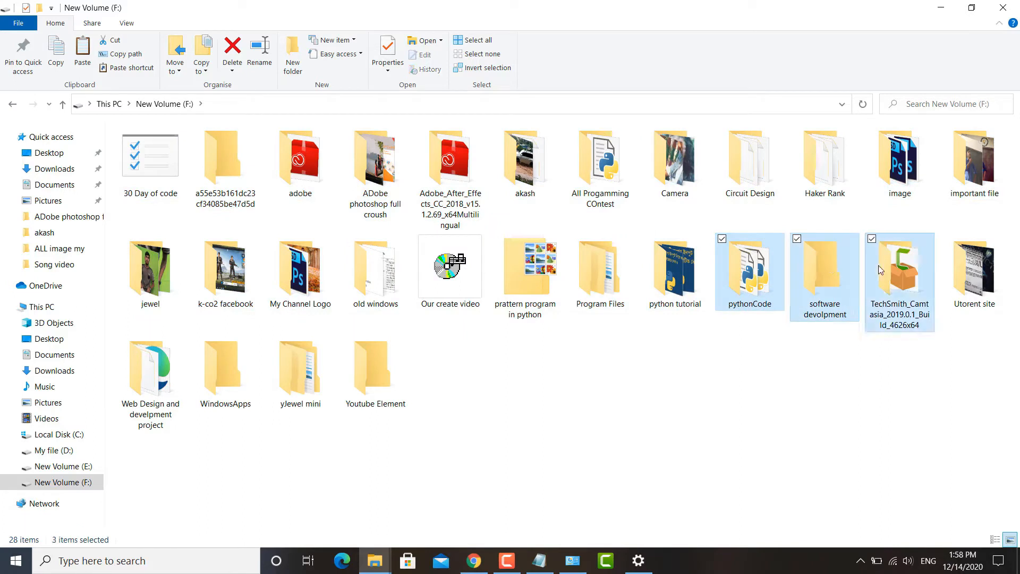
pyautogui.click(789, 400)
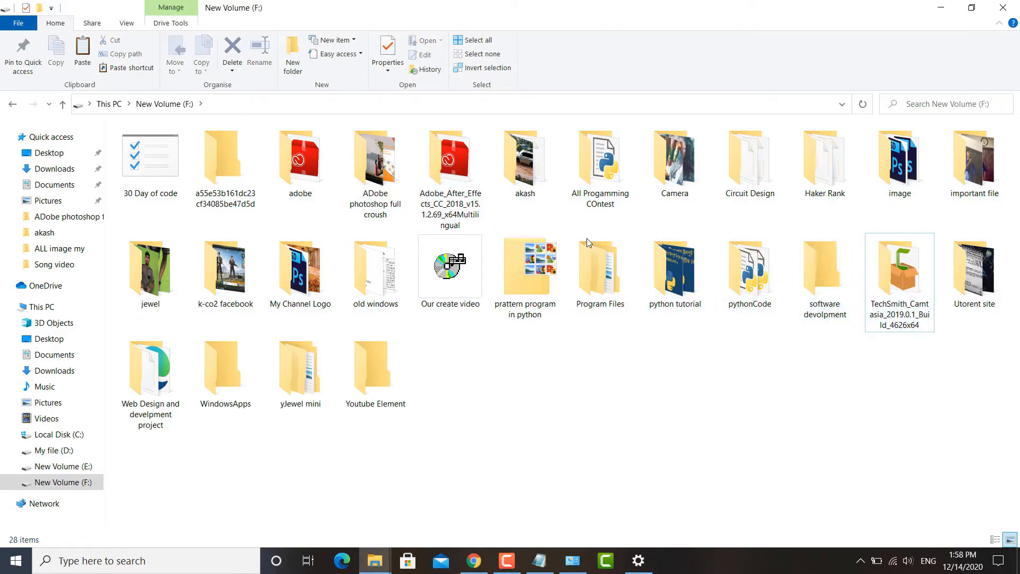
pyautogui.click(746, 265)
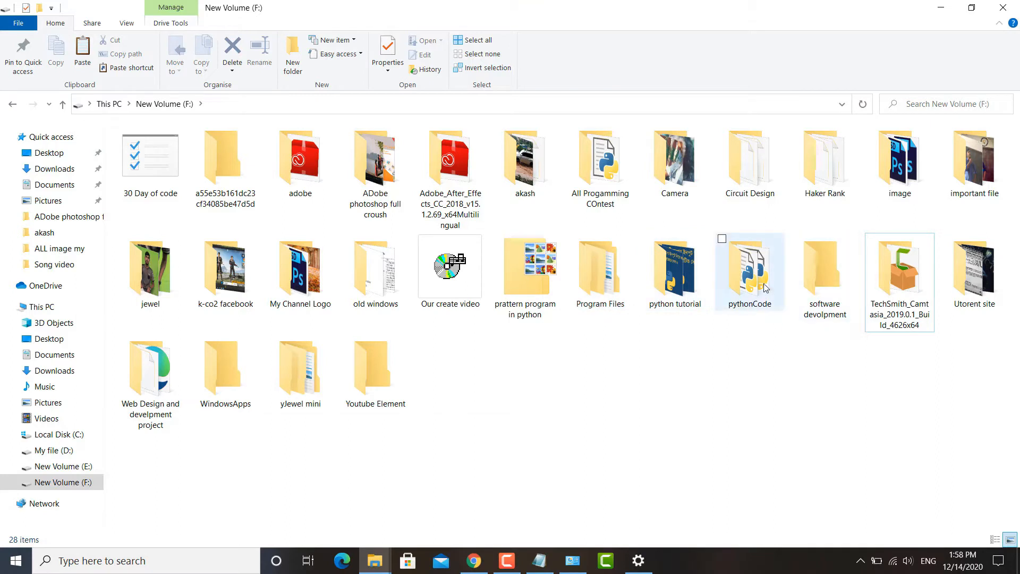
pyautogui.click(798, 400)
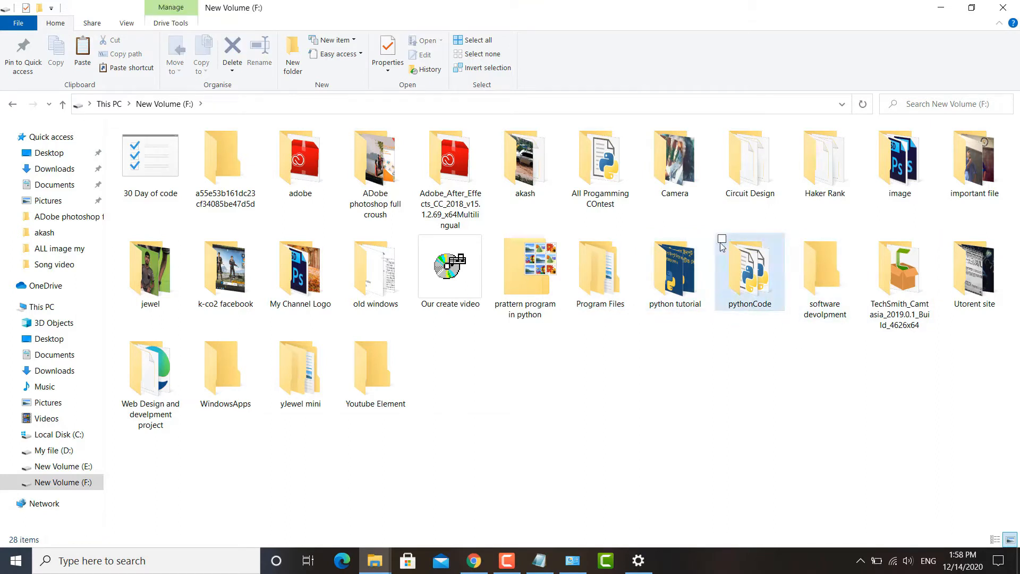
# Turn off item check boxes in the folder view and select the Camera folder to check the change.
pyautogui.click(128, 23)
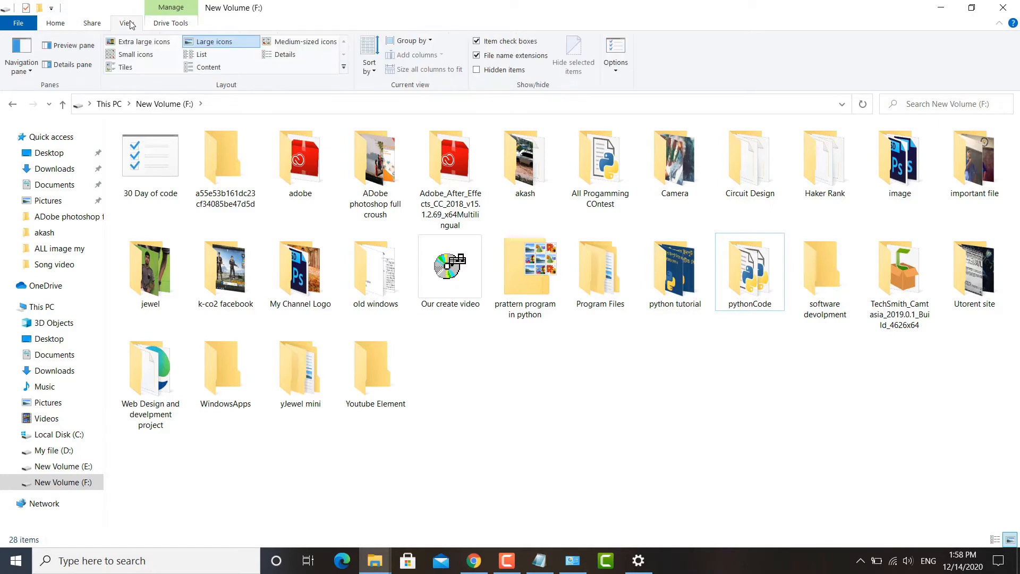
pyautogui.click(477, 41)
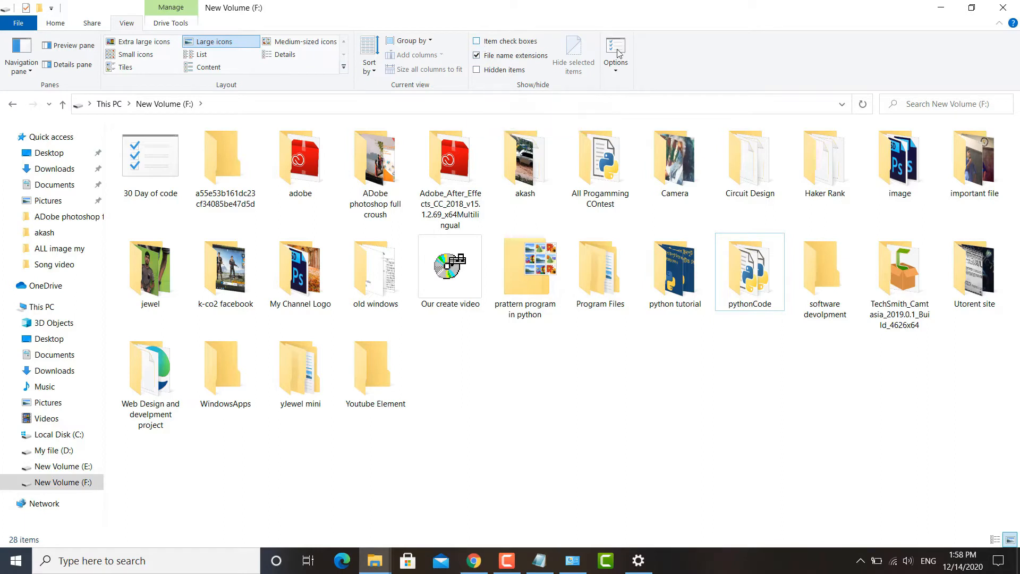
pyautogui.click(680, 163)
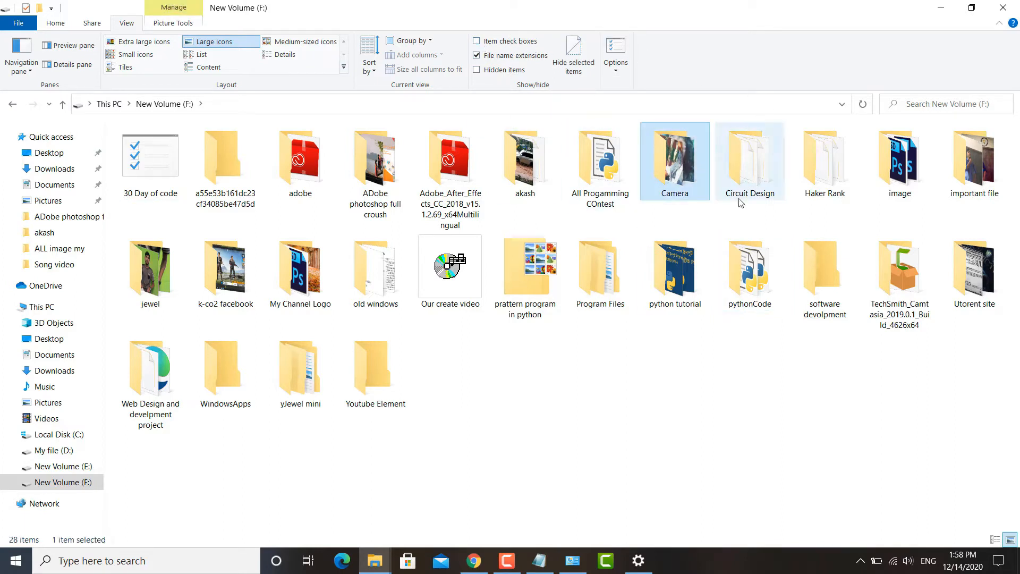
# Turn item check boxes back on, tick the Circuit Design, Haker Rank and image folders alongside Camera, and untick Camera.
pyautogui.click(477, 42)
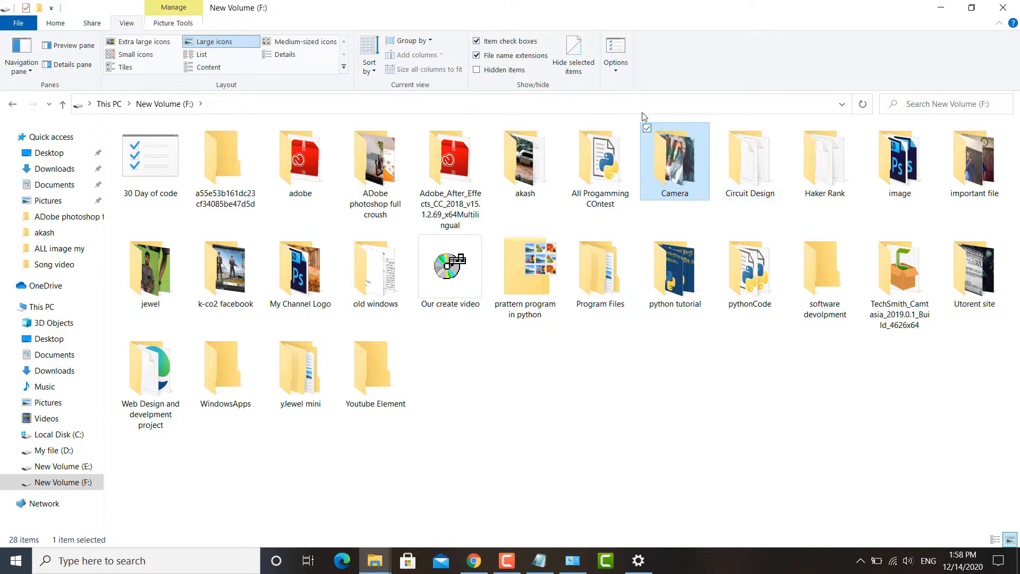
pyautogui.click(722, 128)
pyautogui.click(798, 129)
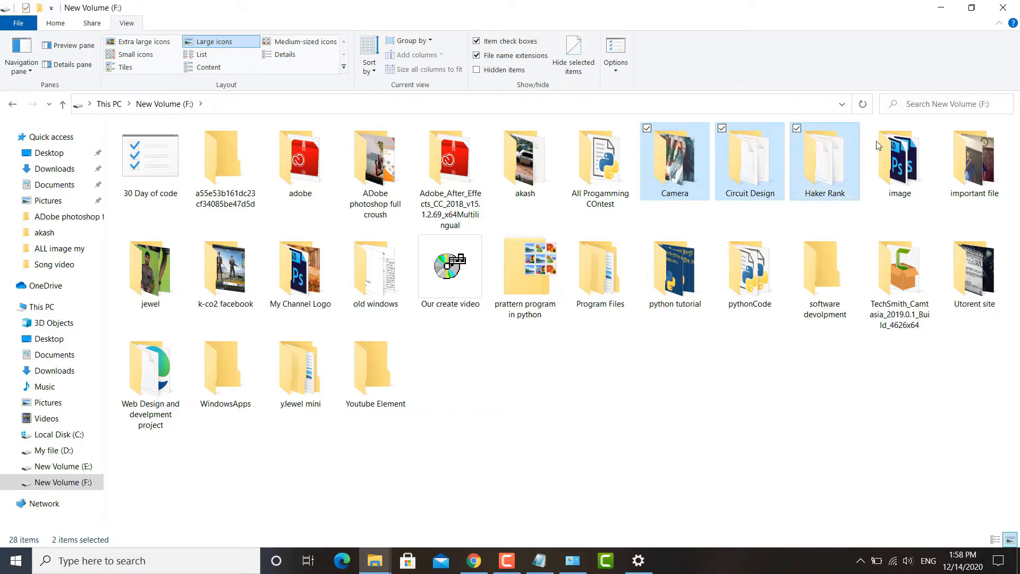
pyautogui.click(872, 129)
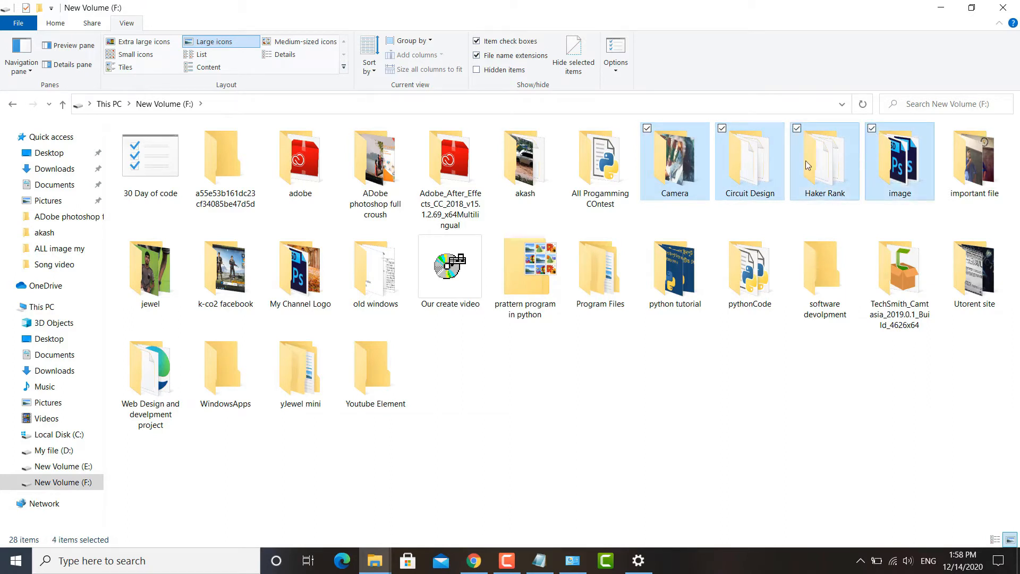
pyautogui.click(648, 129)
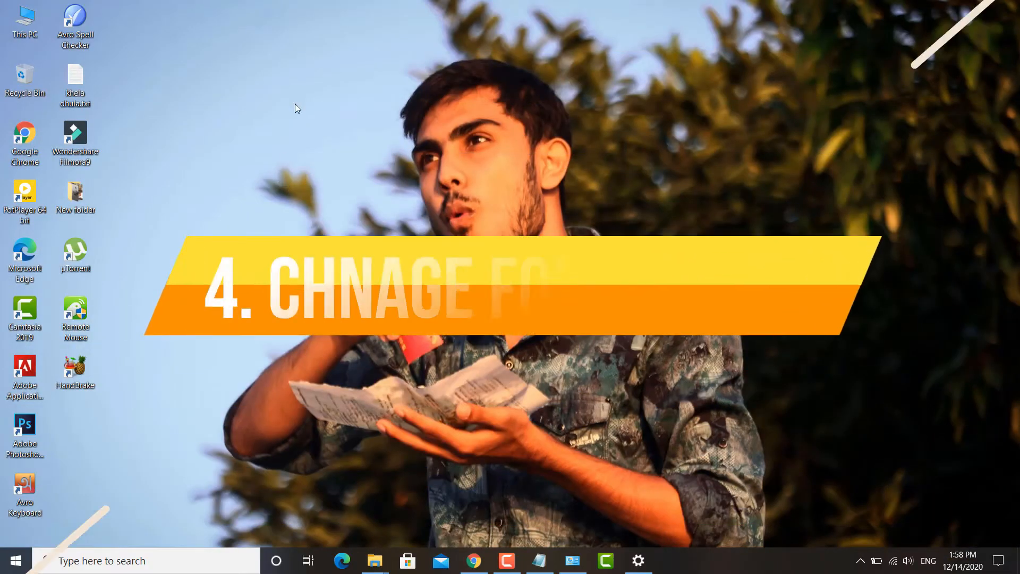
# Open the New Volume (F:) drive from This PC and select the Our create video and 30 Day of code folders in turn.
pyautogui.doubleClick(25, 22)
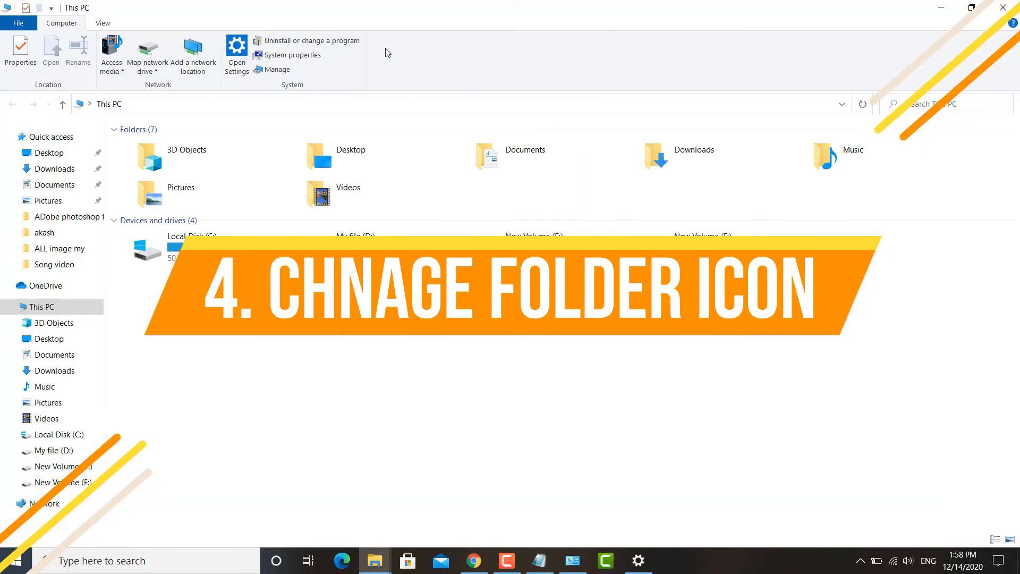
pyautogui.click(754, 239)
pyautogui.doubleClick(755, 239)
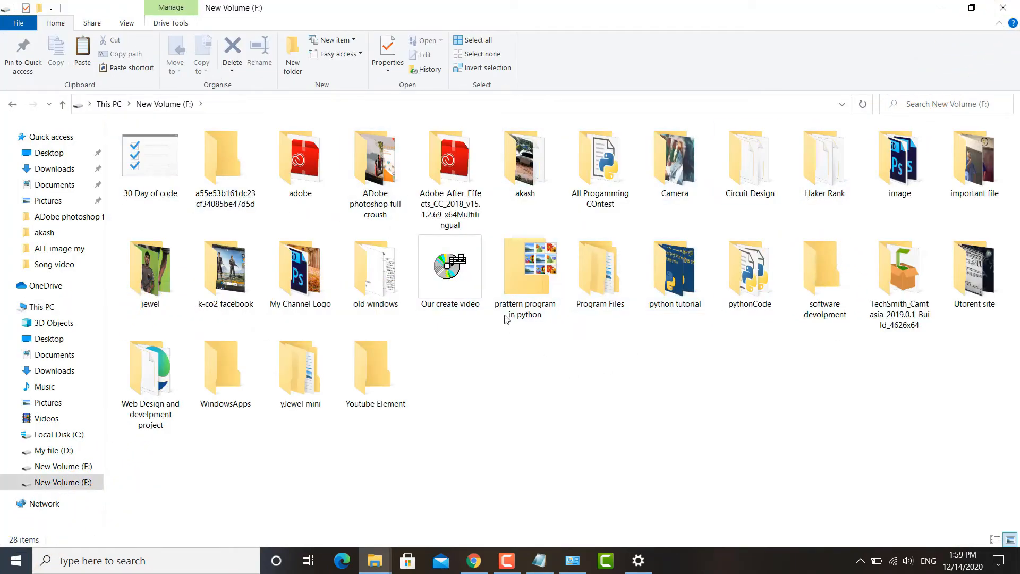
pyautogui.click(451, 269)
pyautogui.click(149, 176)
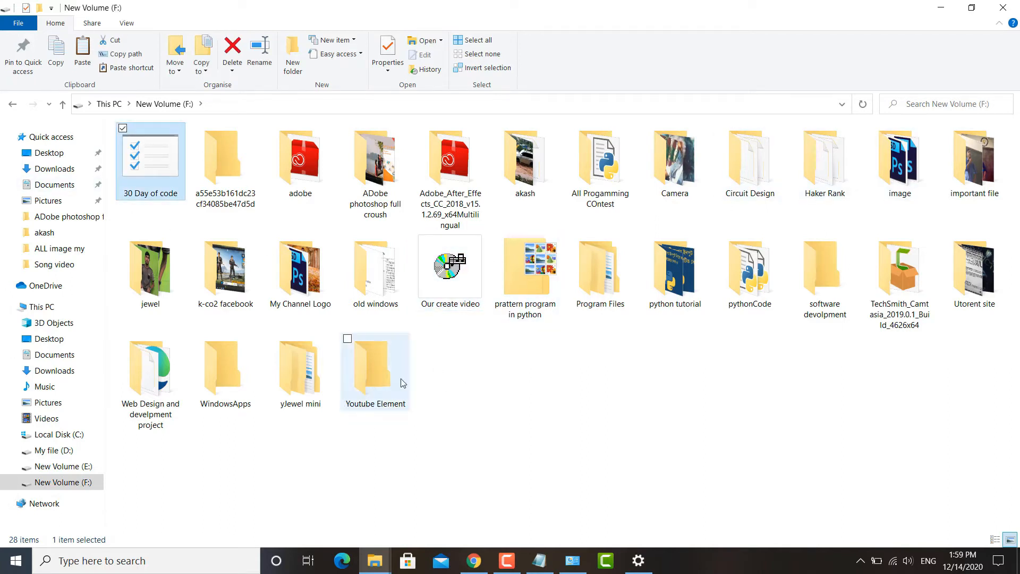
# Open the Change Icon dialog from the Youtube Element folder's customise properties and look through the SHELL32.dll icons.
pyautogui.click(355, 354)
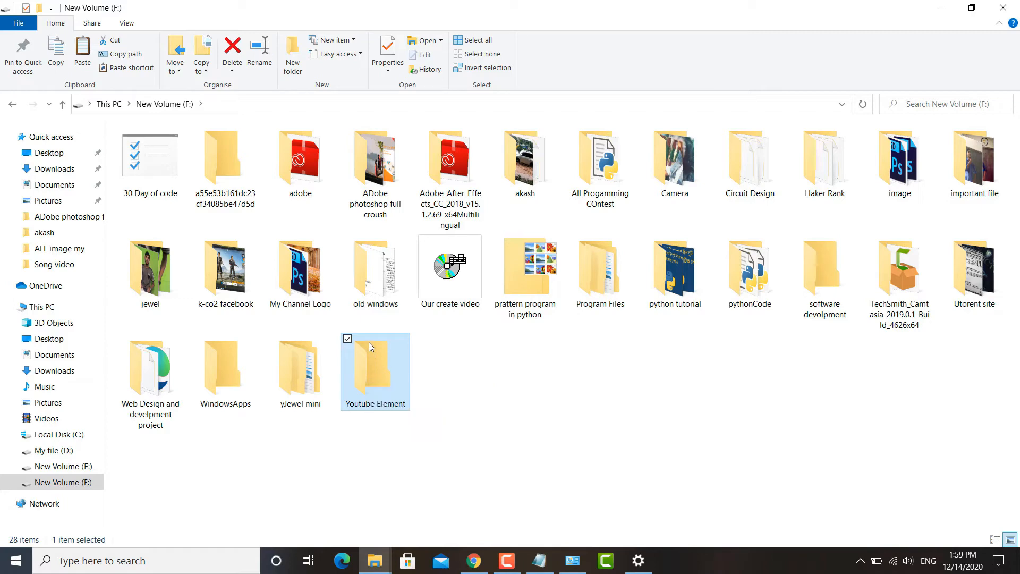
pyautogui.rightClick(375, 371)
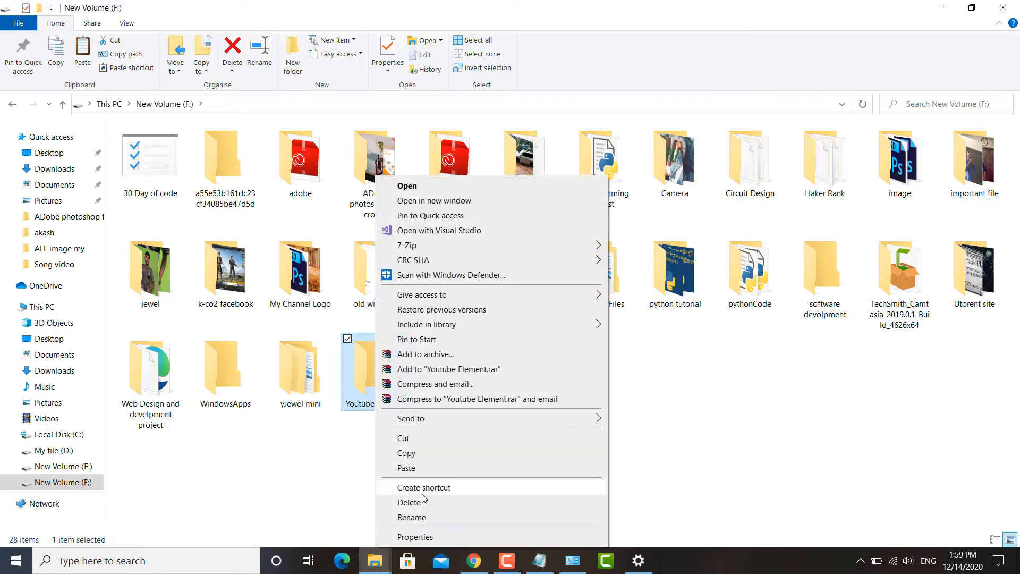
pyautogui.click(428, 537)
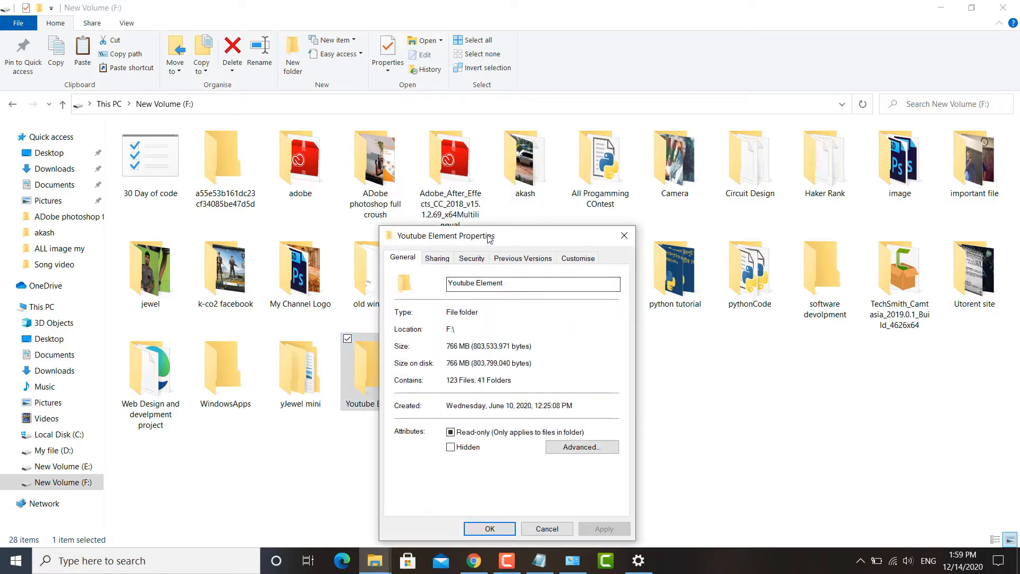
pyautogui.moveTo(504, 238); pyautogui.dragTo(566, 189)
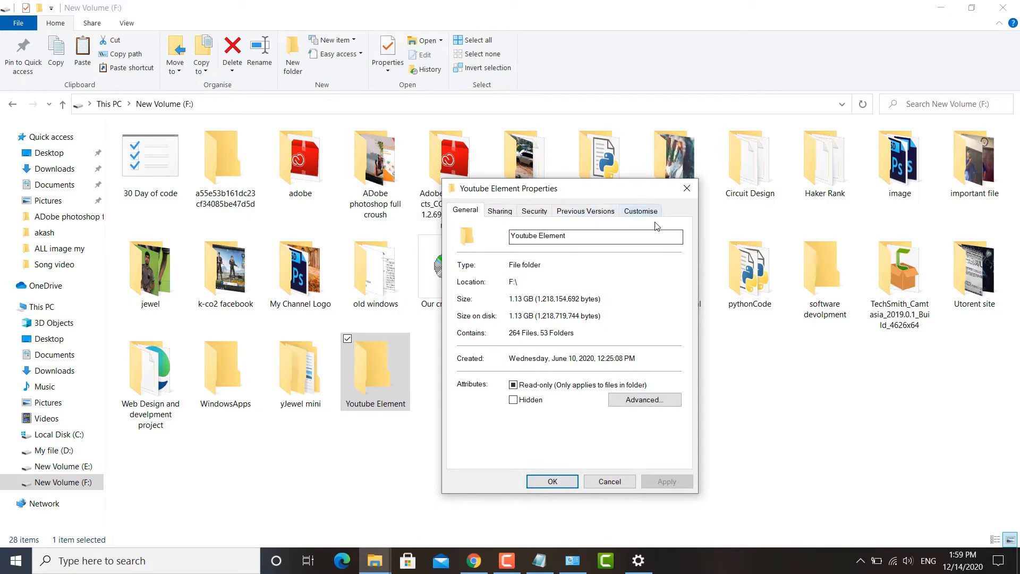
pyautogui.click(641, 212)
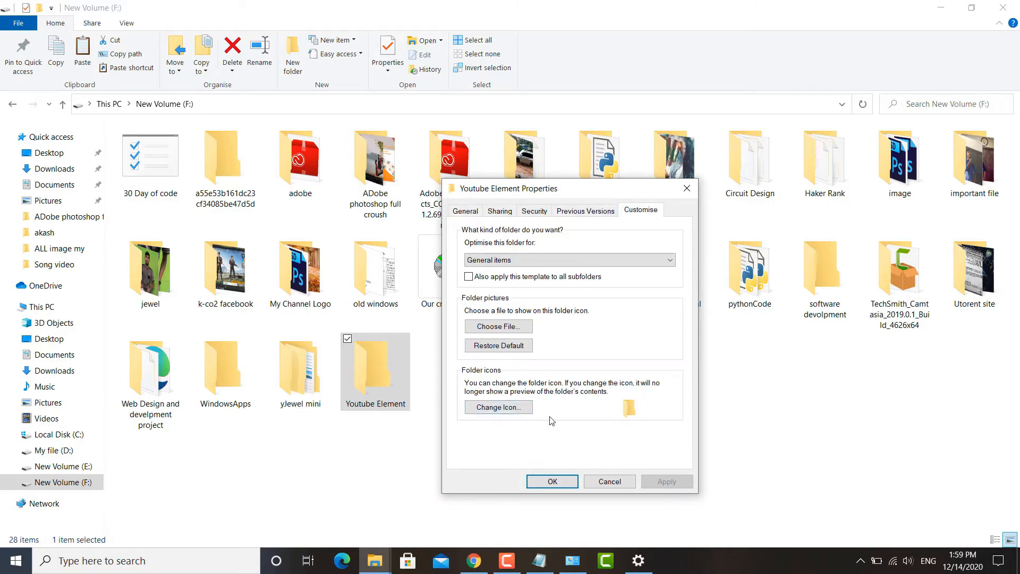
pyautogui.click(527, 408)
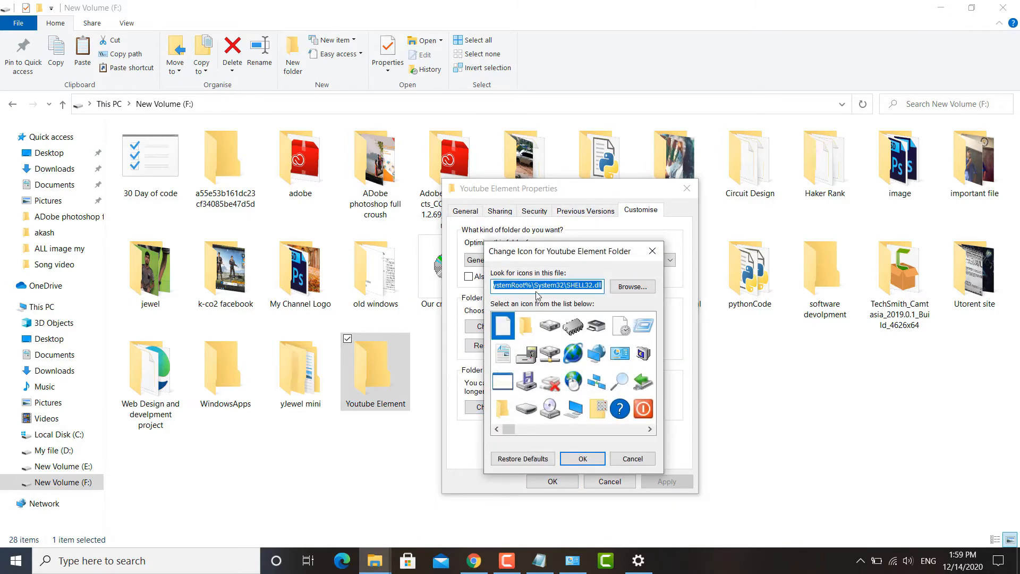
pyautogui.scroll(-7, 589, 401)
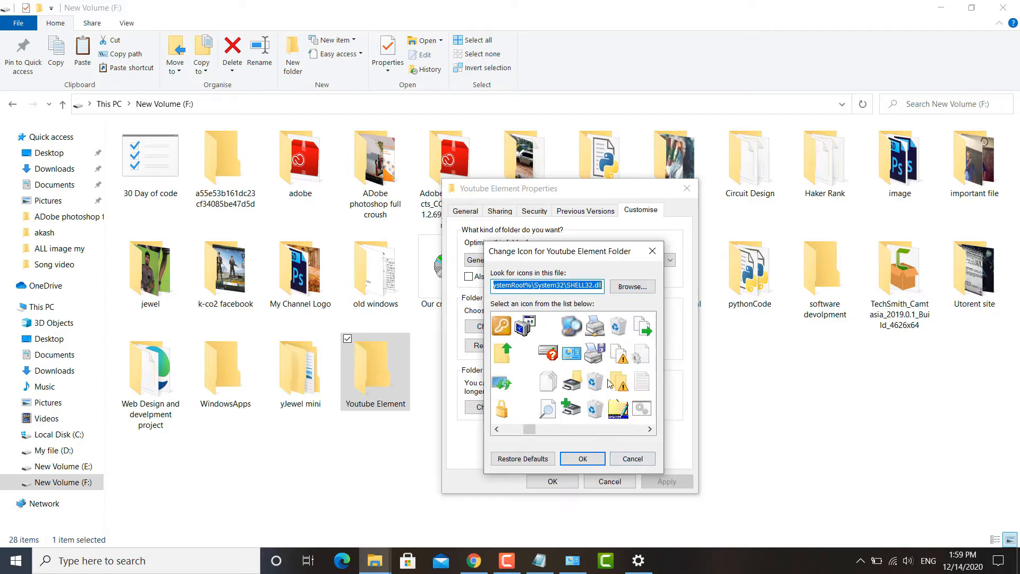
pyautogui.scroll(-2, 629, 346)
pyautogui.click(648, 287)
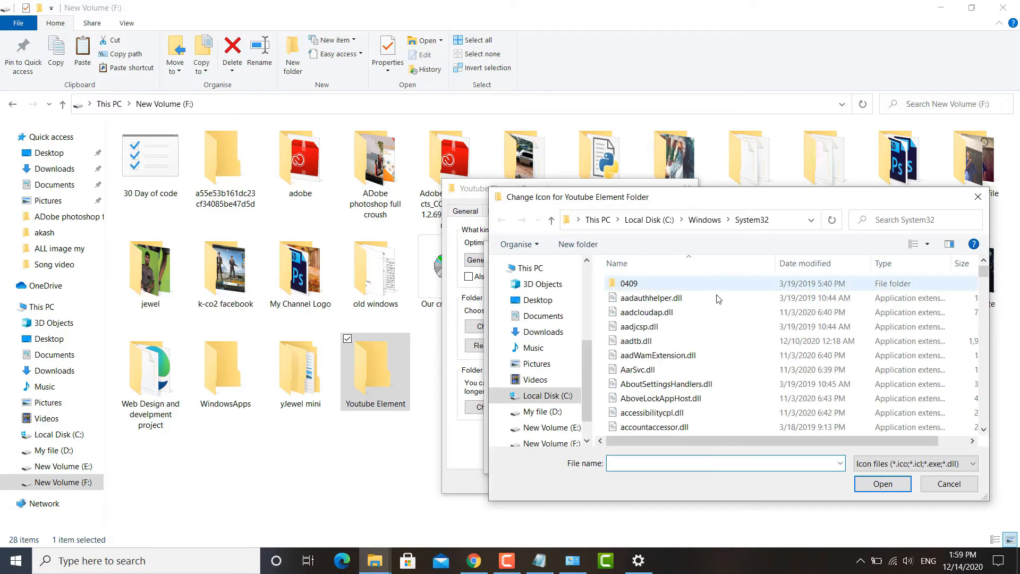
pyautogui.scroll(-6, 678, 351)
pyautogui.scroll(8, 678, 351)
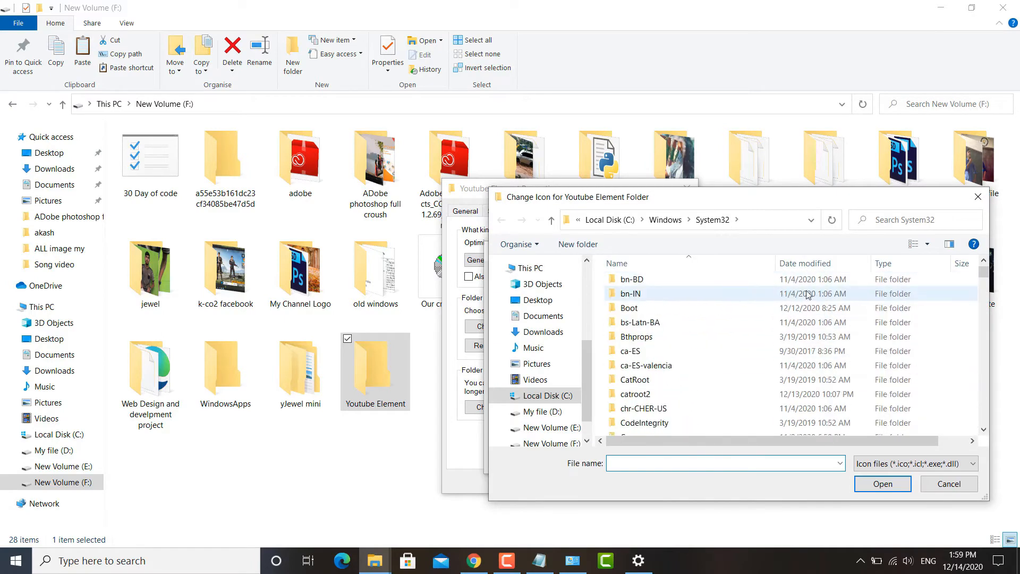
pyautogui.click(981, 197)
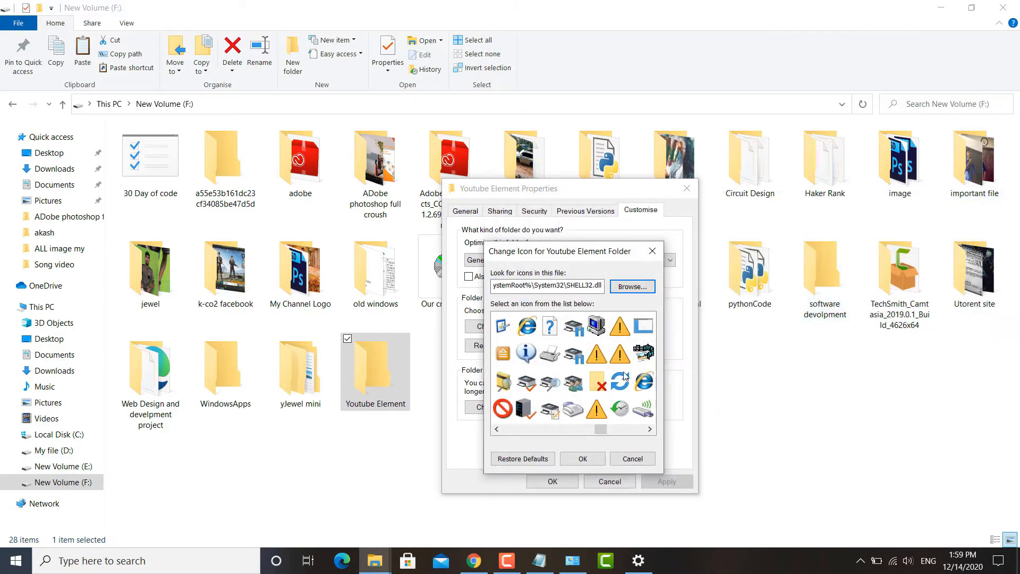
# Choose the blue handheld device icon from SHELL32.dll for the Youtube Element folder and apply the change.
pyautogui.scroll(4, 628, 383)
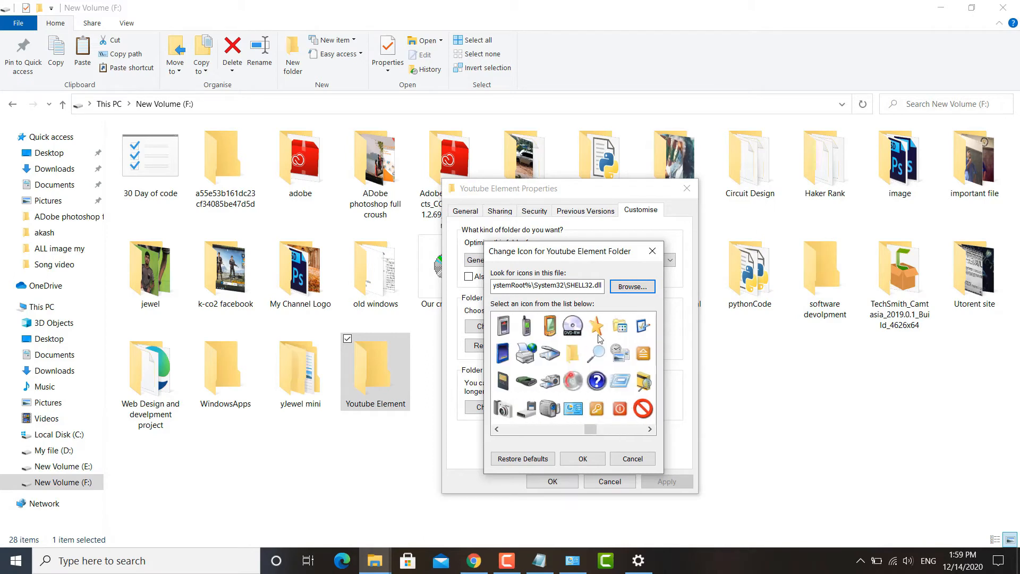
pyautogui.click(510, 330)
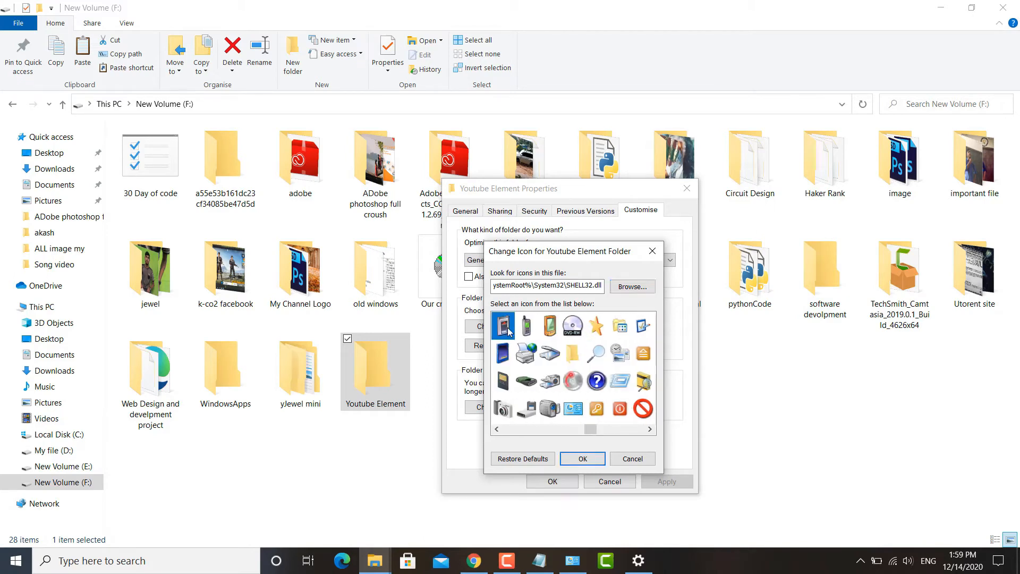
pyautogui.click(498, 357)
pyautogui.click(583, 459)
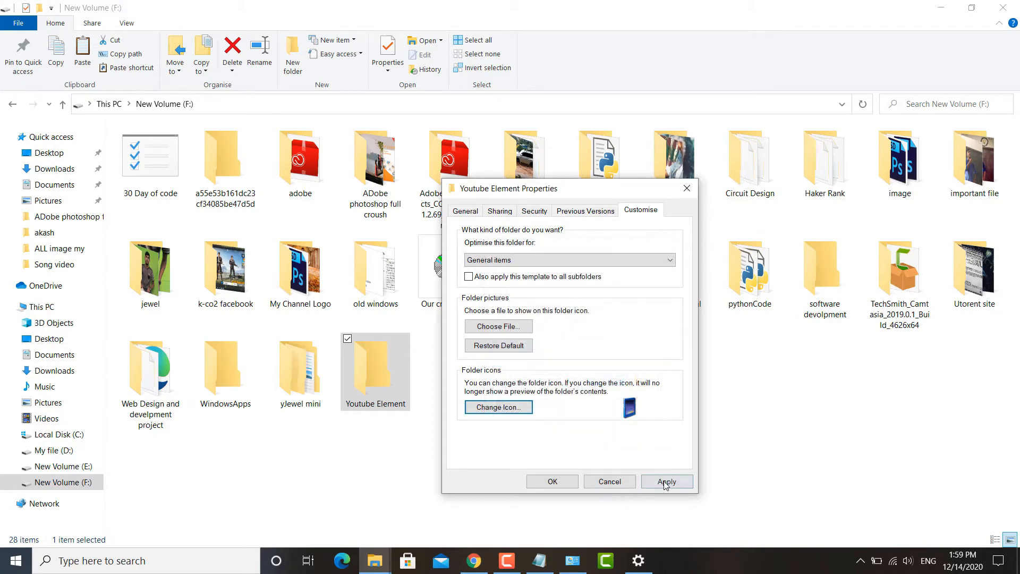
pyautogui.click(666, 481)
pyautogui.click(552, 482)
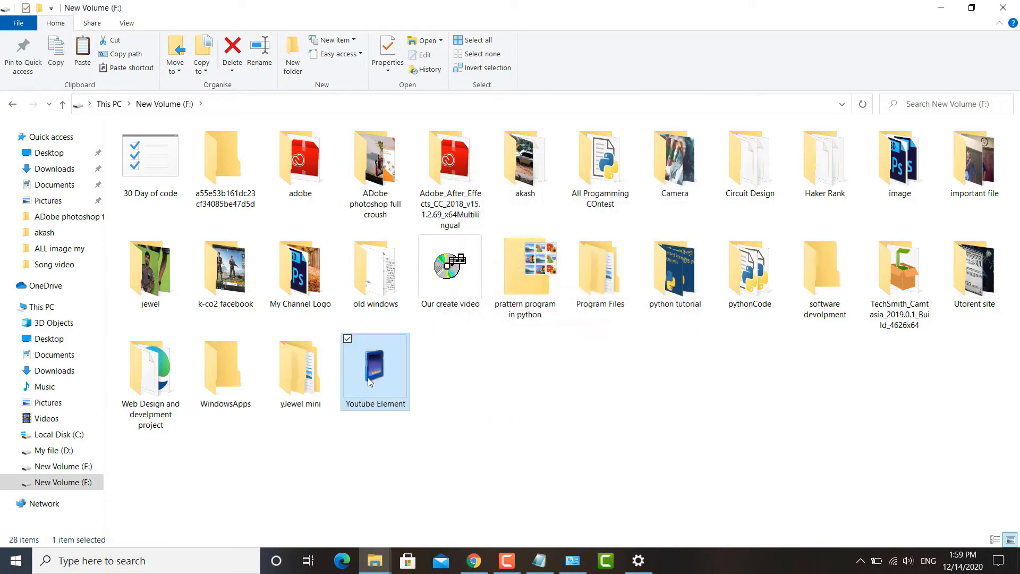
# Check the Youtube Element folder by opening it, return to New Volume (F:), and minimise the window.
pyautogui.rightClick(547, 360)
pyautogui.press('Escape')
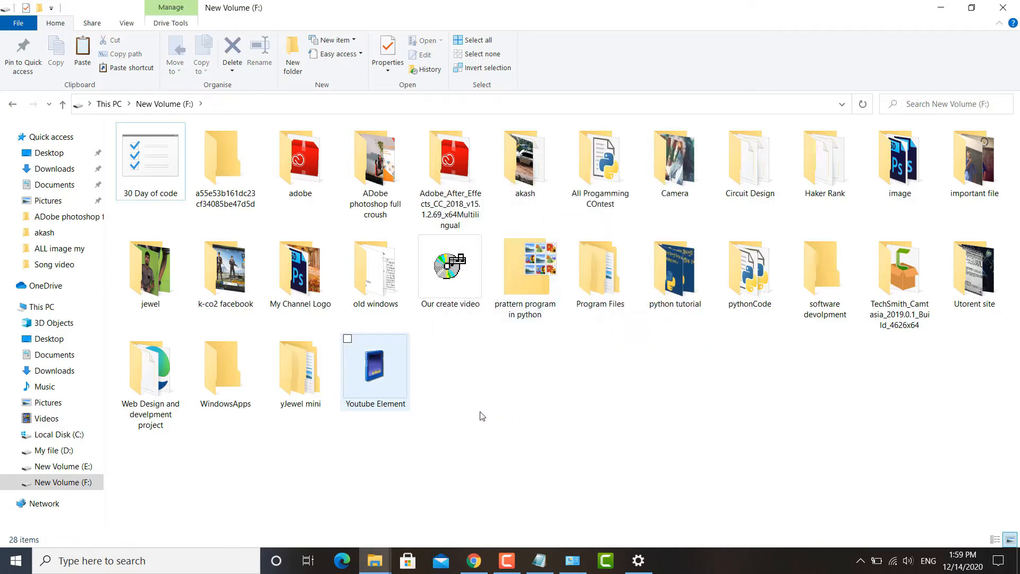
pyautogui.doubleClick(391, 384)
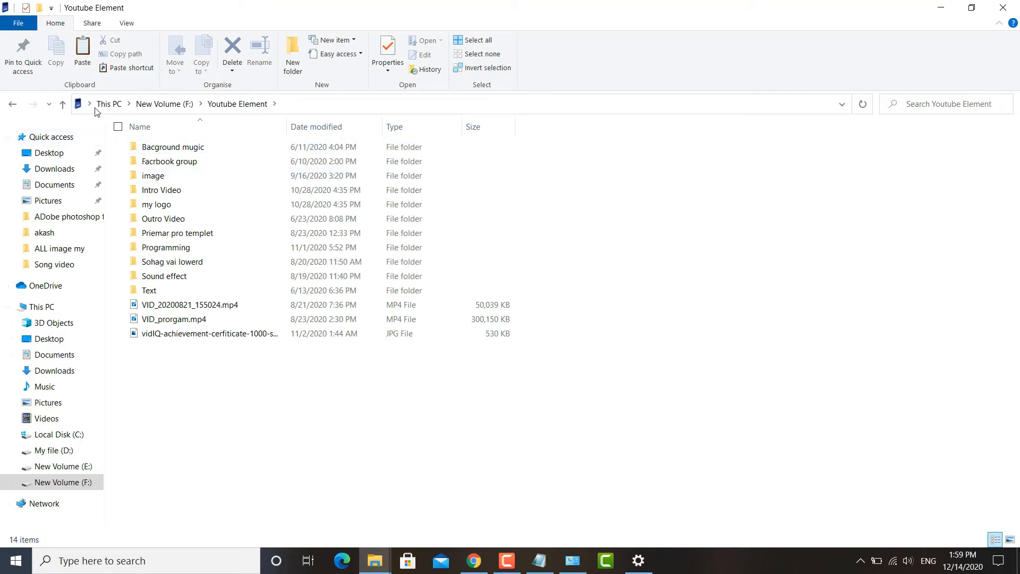
pyautogui.click(64, 106)
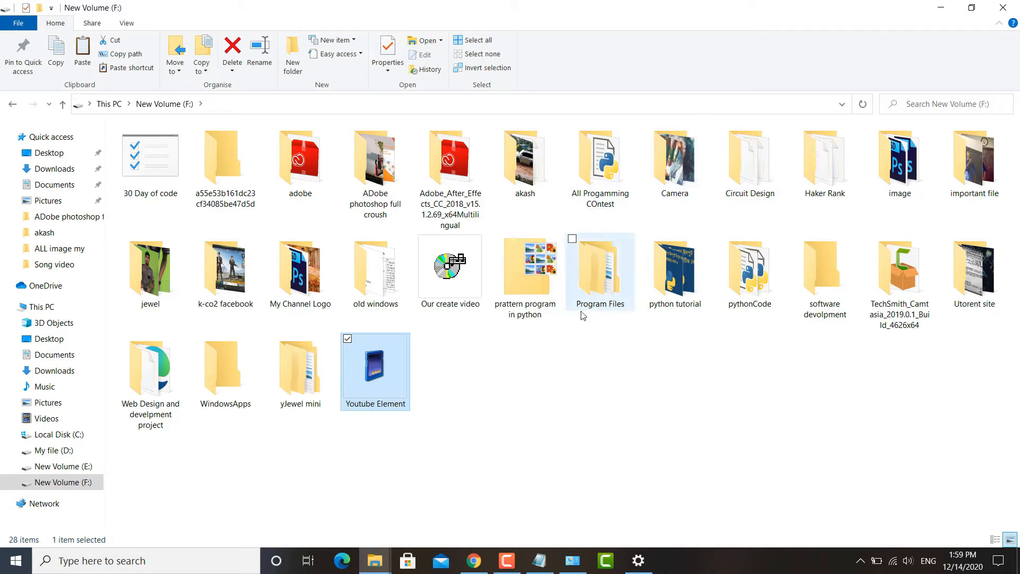
pyautogui.click(941, 7)
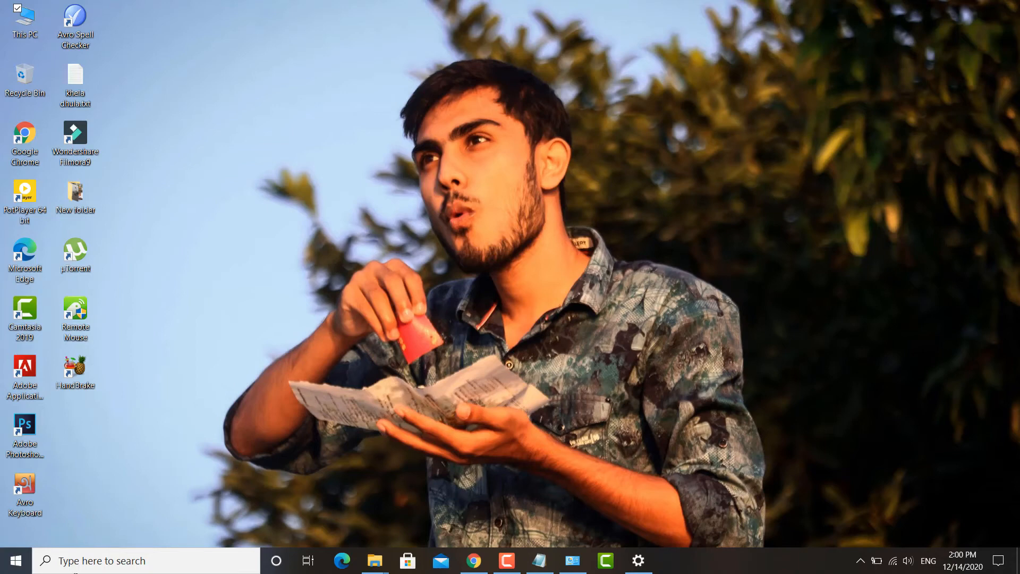
pyautogui.click(2, 567)
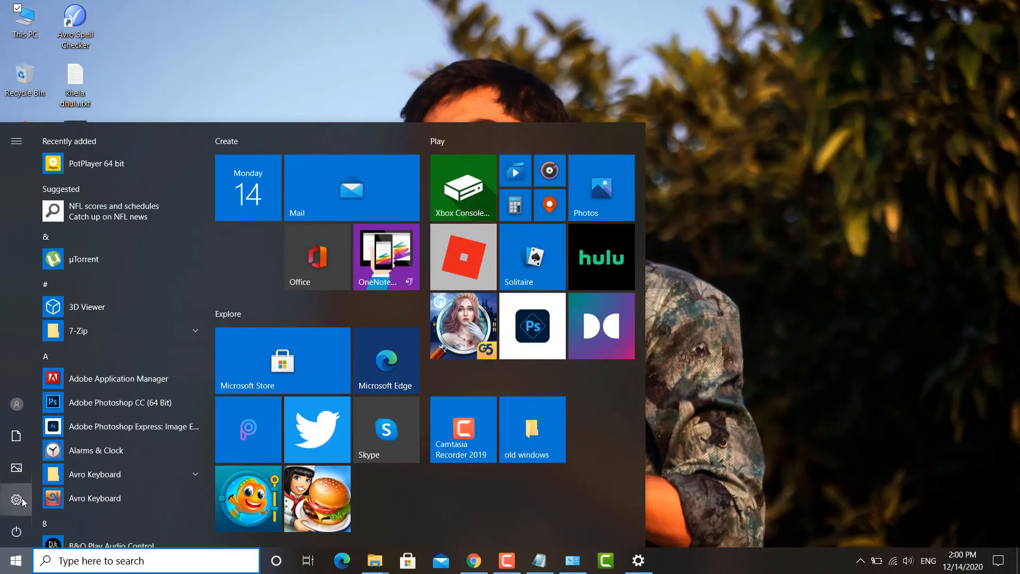
pyautogui.click(21, 499)
pyautogui.hotkey('alt', 'F4')
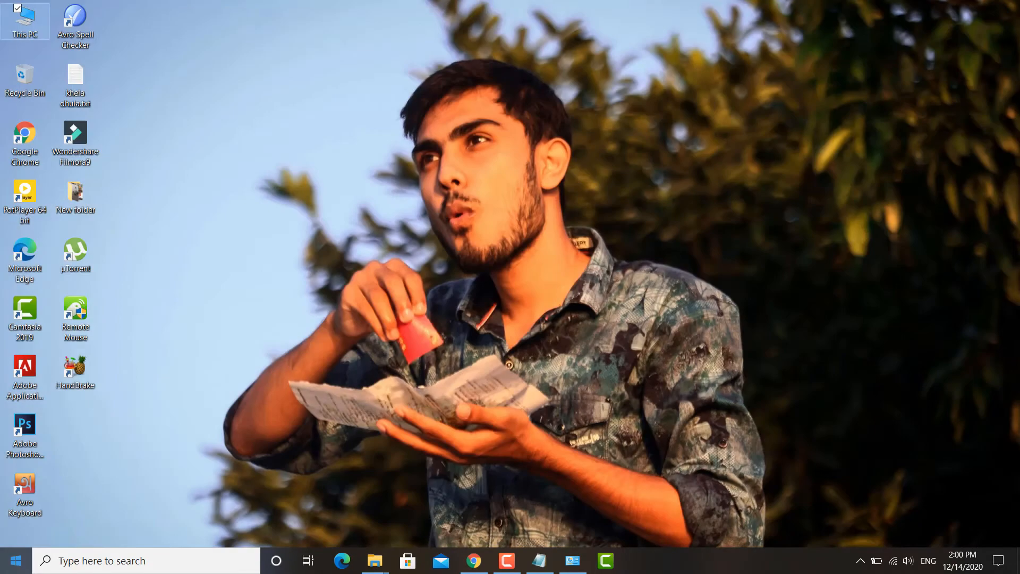
# Search Windows for "app" to reach the Add or remove programs settings and review the apps listed under Startup.
pyautogui.press('super')
pyautogui.write('app')
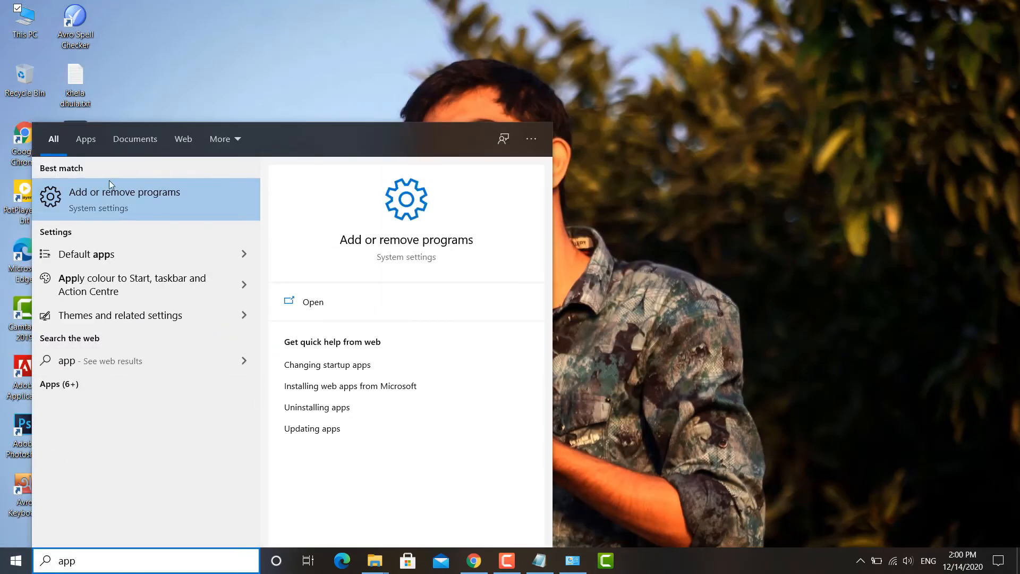
pyautogui.click(164, 199)
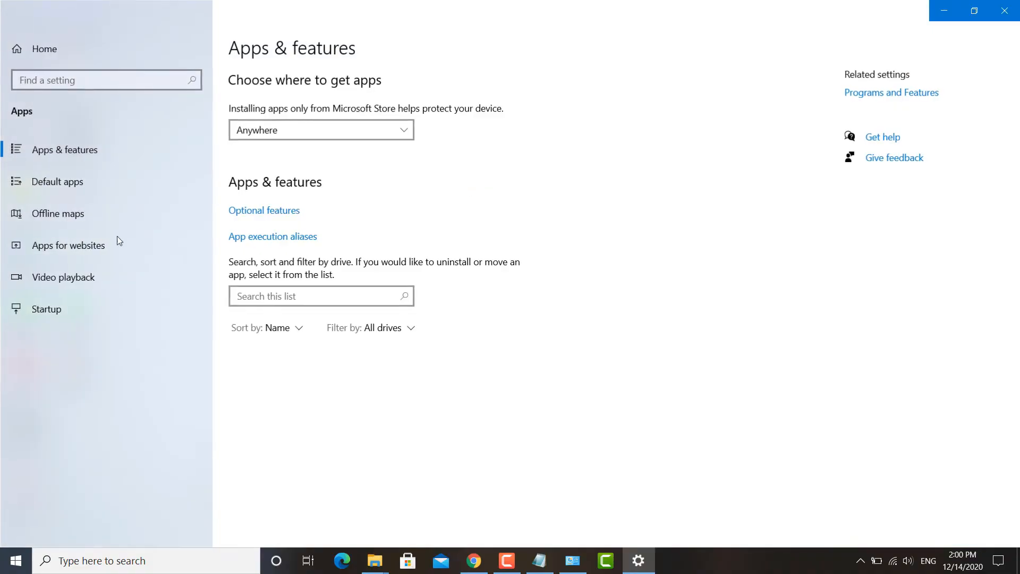
pyautogui.click(57, 313)
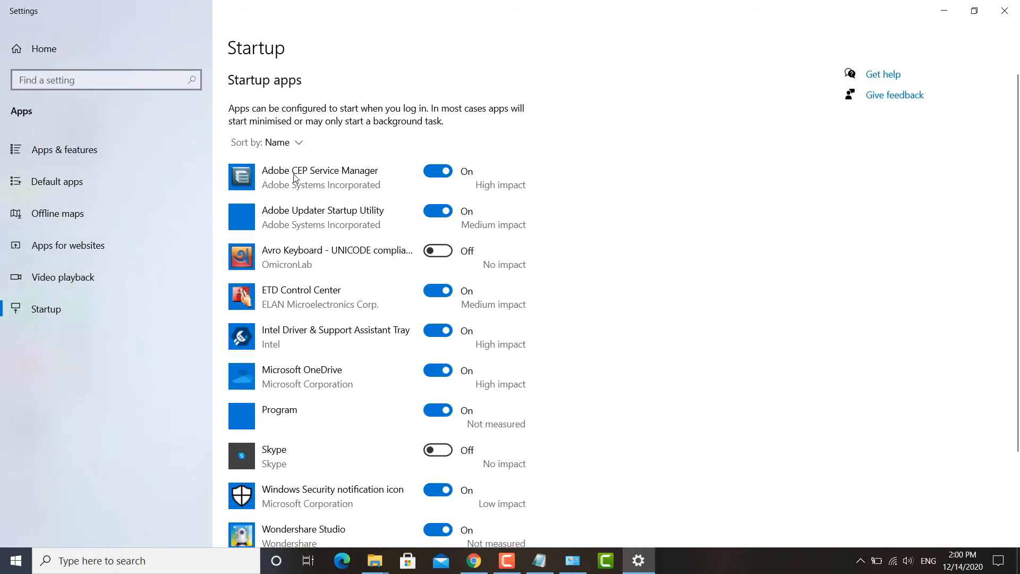
pyautogui.scroll(-3, 279, 160)
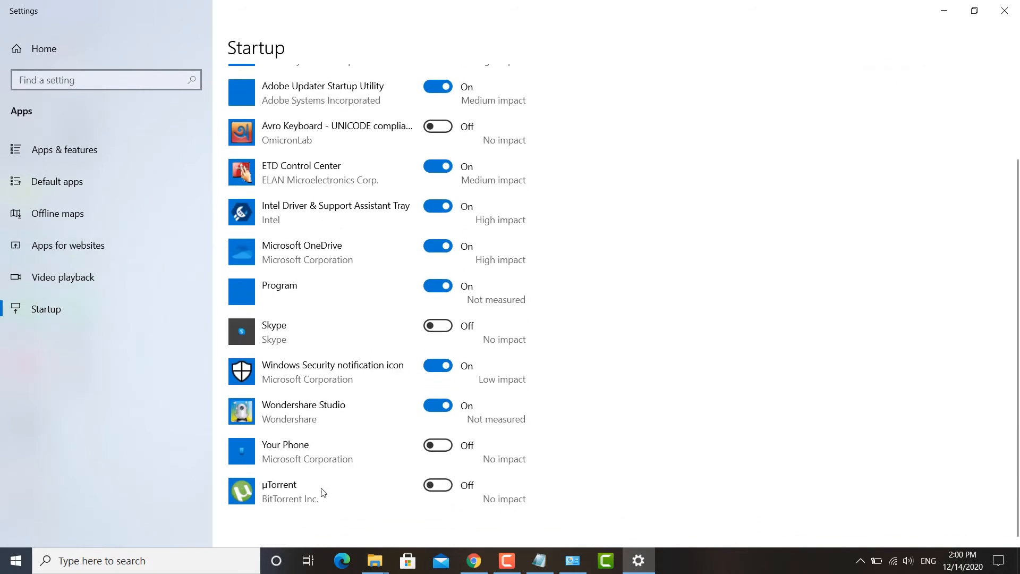
pyautogui.scroll(3, 283, 230)
pyautogui.scroll(-3, 308, 281)
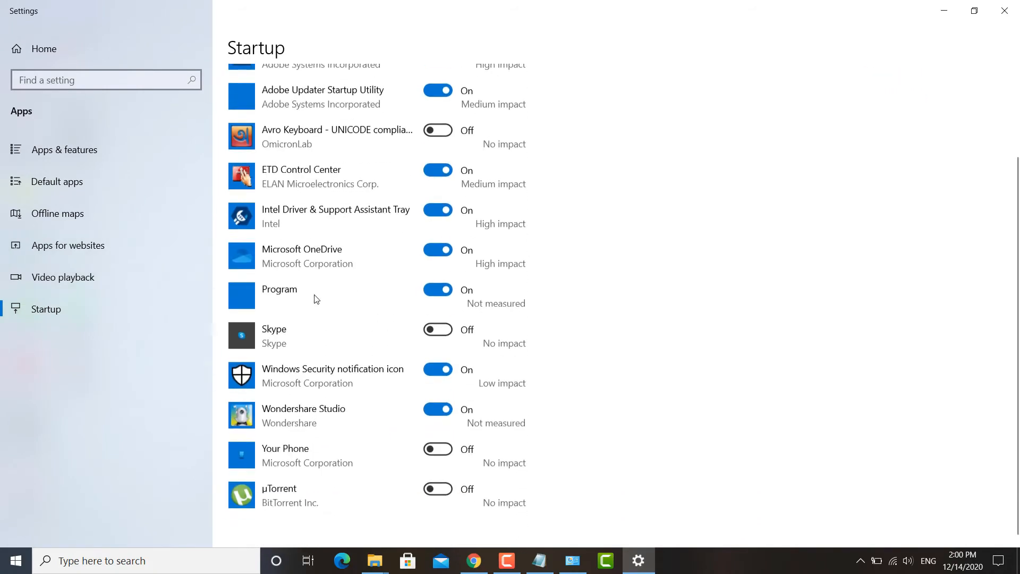
pyautogui.scroll(3, 311, 425)
pyautogui.scroll(-3, 337, 312)
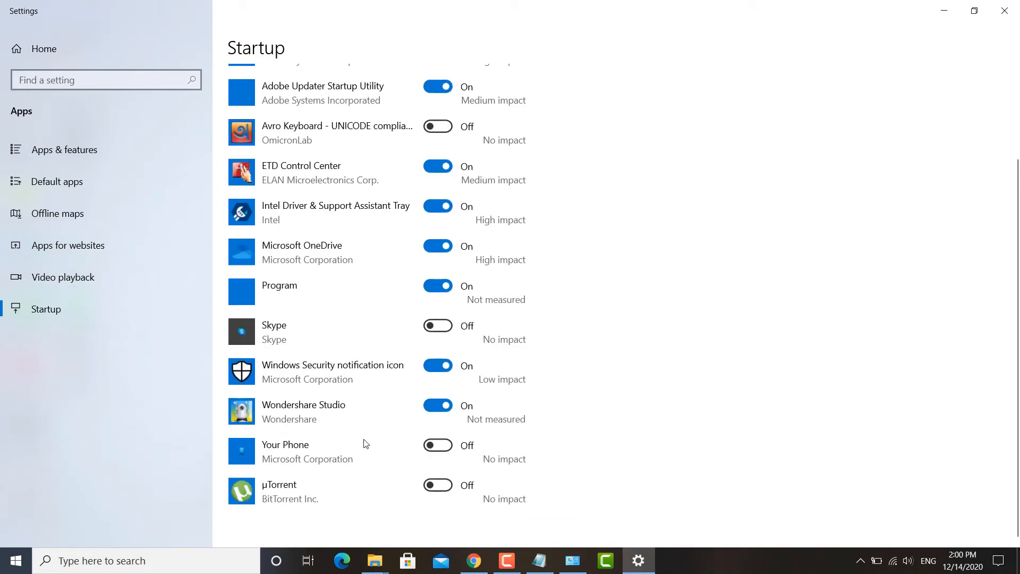
pyautogui.scroll(3, 376, 280)
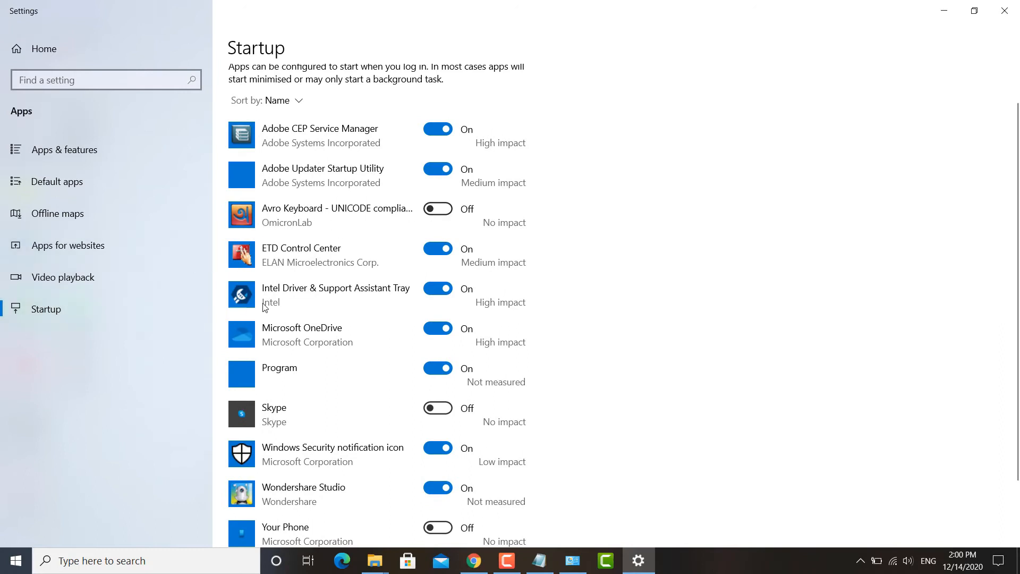
# Open Task Manager's Start-up list, select ETD Control Center and the Intel Driver & Support Assistant entry for inspection, and close Task Manager.
pyautogui.rightClick(757, 566)
pyautogui.click(806, 499)
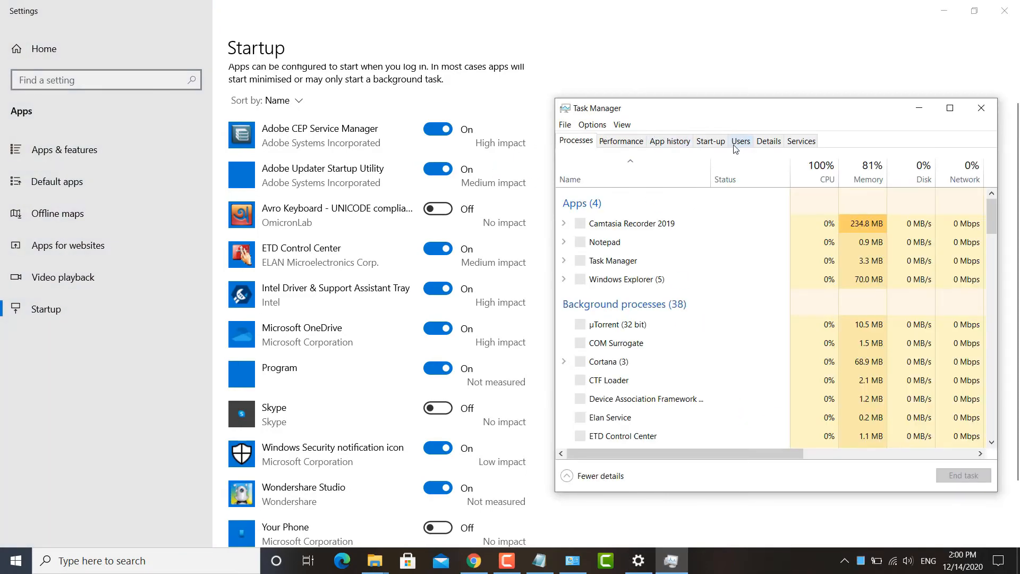
pyautogui.click(711, 141)
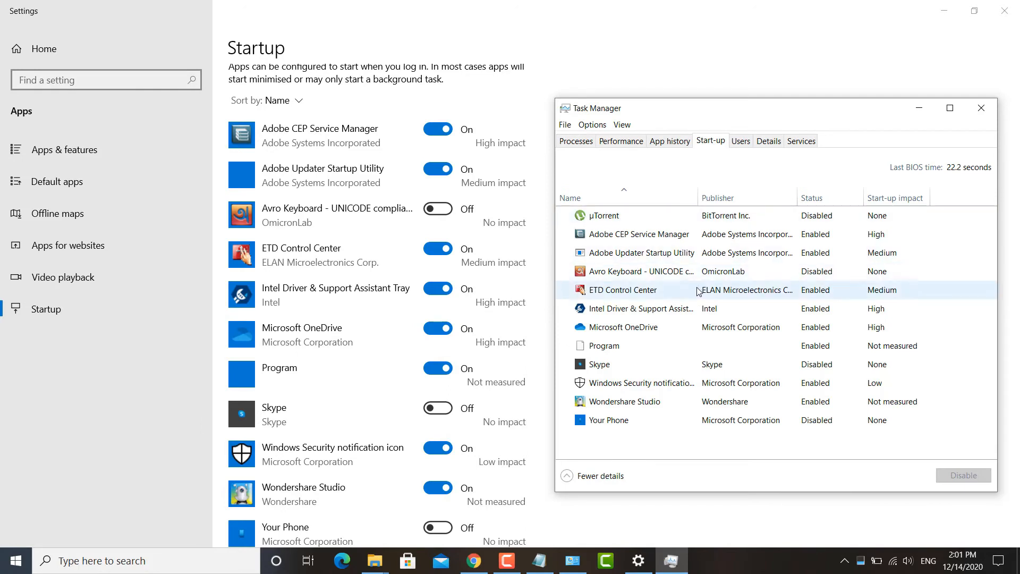
pyautogui.click(698, 291)
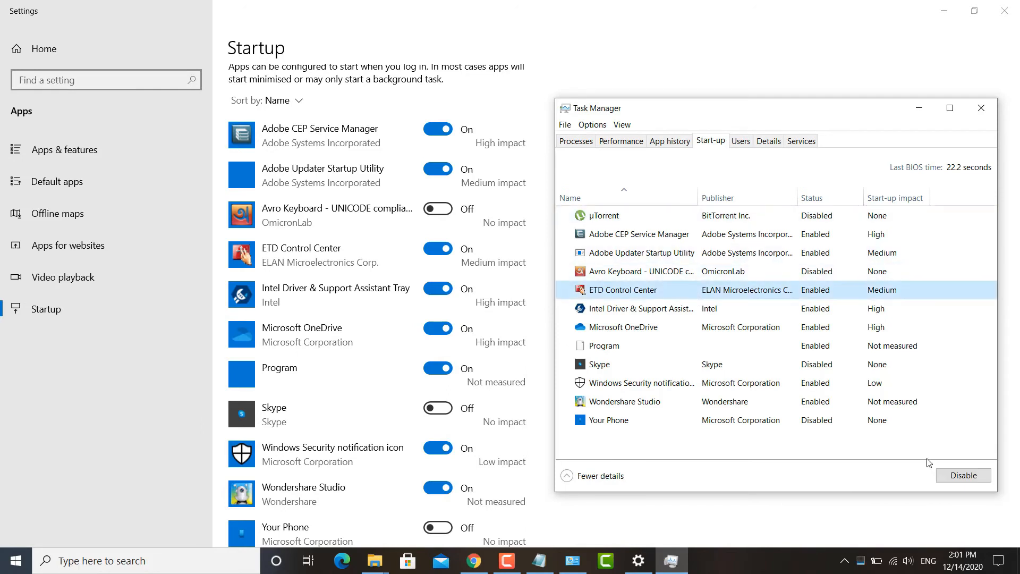
pyautogui.click(646, 313)
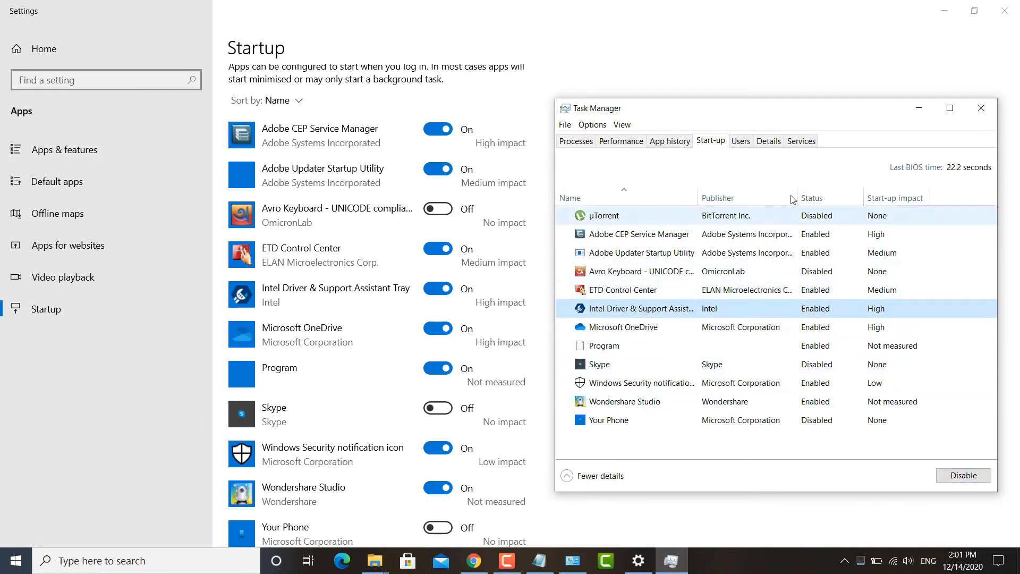
pyautogui.click(980, 109)
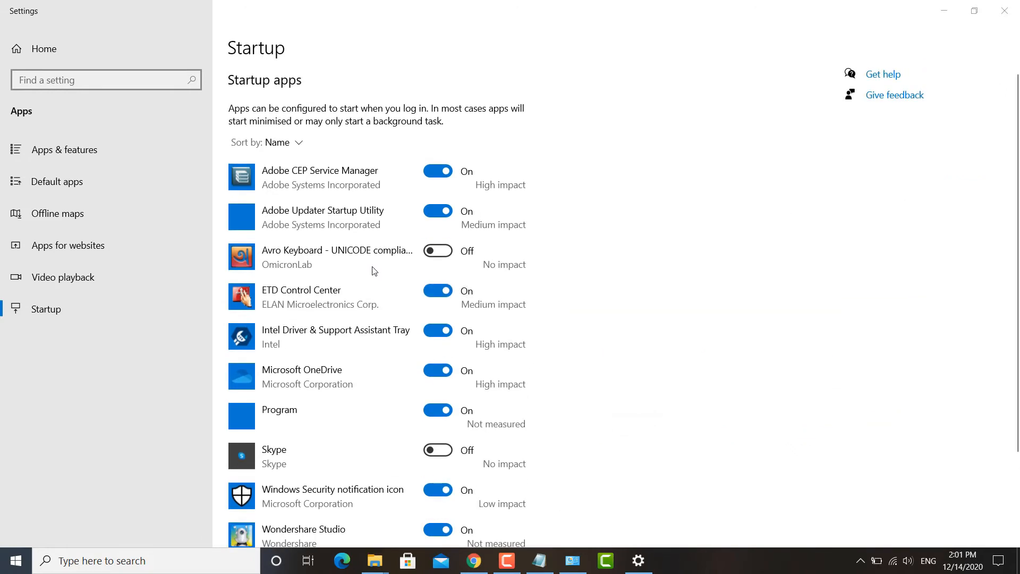
# Review the full list of startup apps in Settings, checking each app's on/off state and impact rating.
pyautogui.scroll(-3, 375, 271)
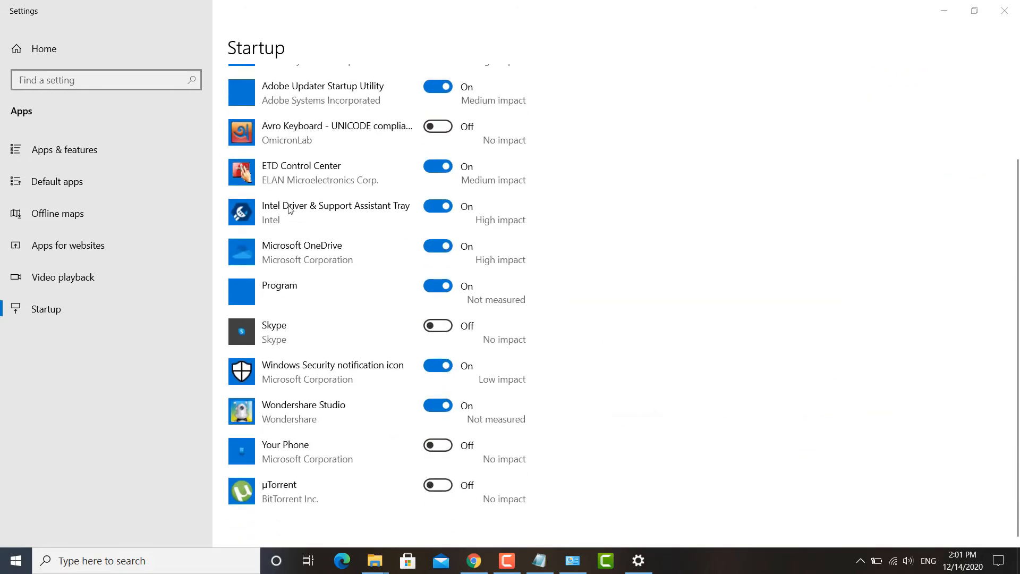
pyautogui.scroll(3, 394, 171)
pyautogui.scroll(-3, 388, 270)
pyautogui.scroll(3, 665, 351)
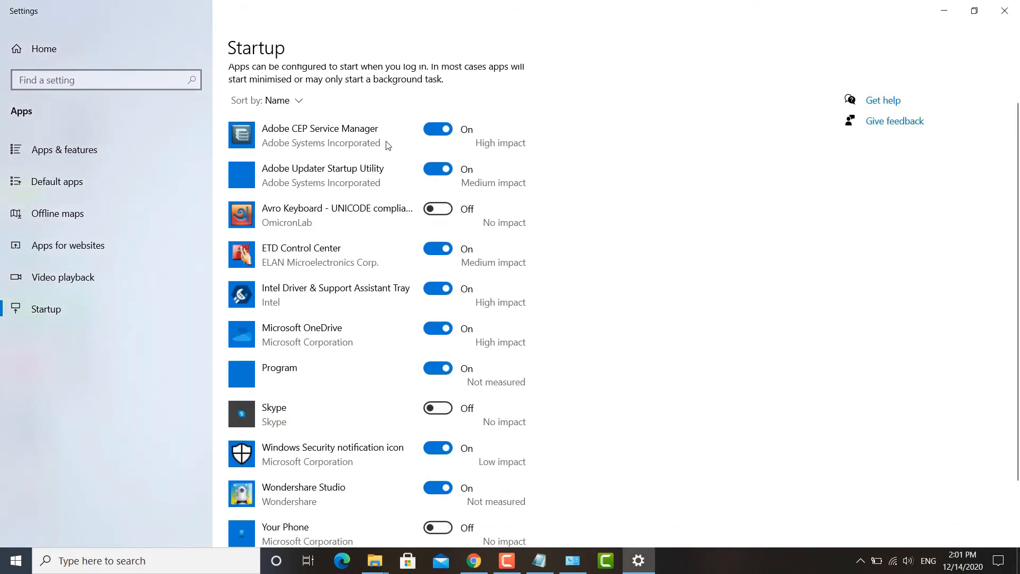
pyautogui.scroll(1, 620, 239)
pyautogui.scroll(-5, 619, 246)
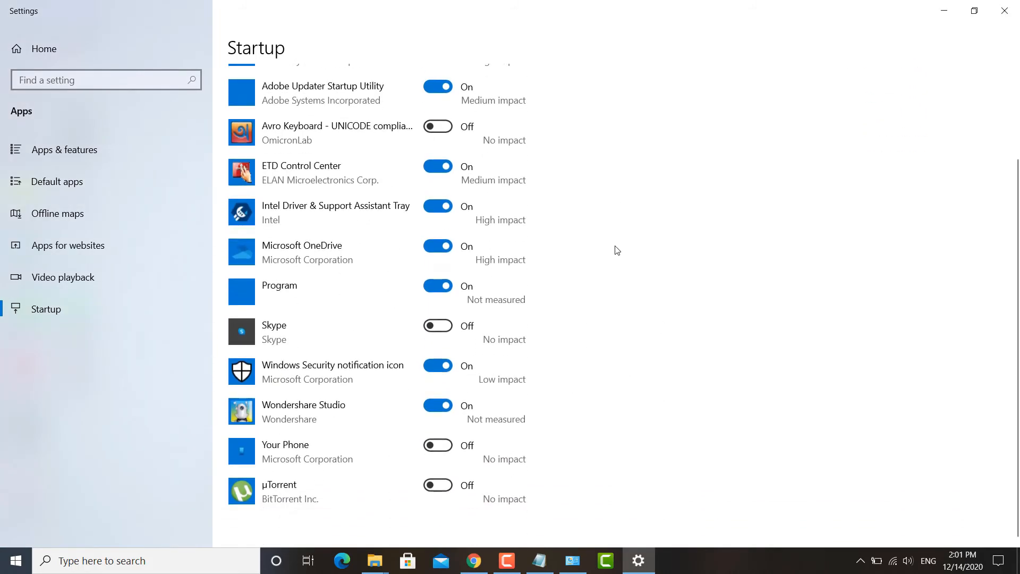
pyautogui.scroll(3, 618, 250)
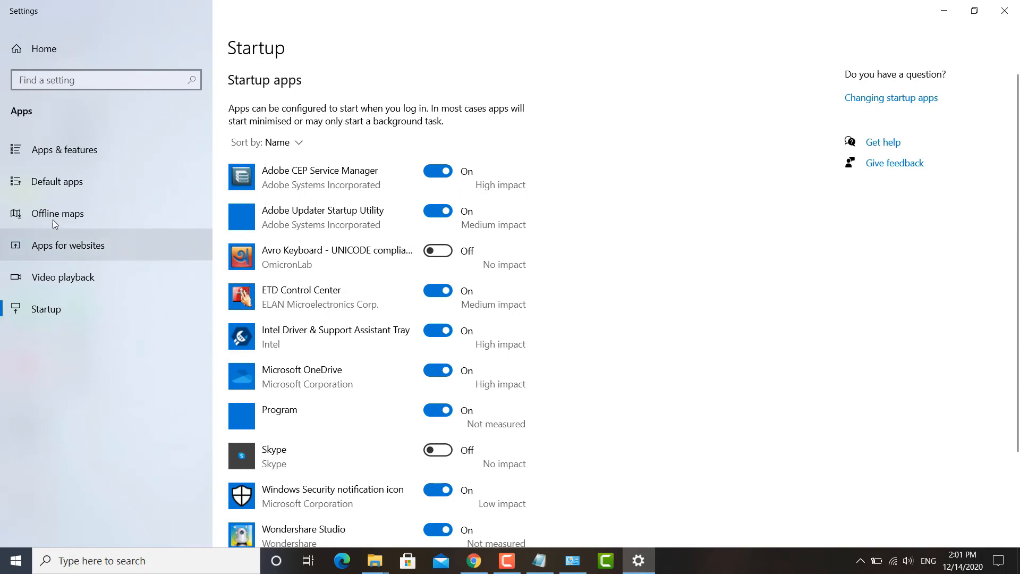
# Show the installed apps under Apps & features and expand the Avro Keyboard 5.5.0 entry to view its uninstall option.
pyautogui.click(83, 153)
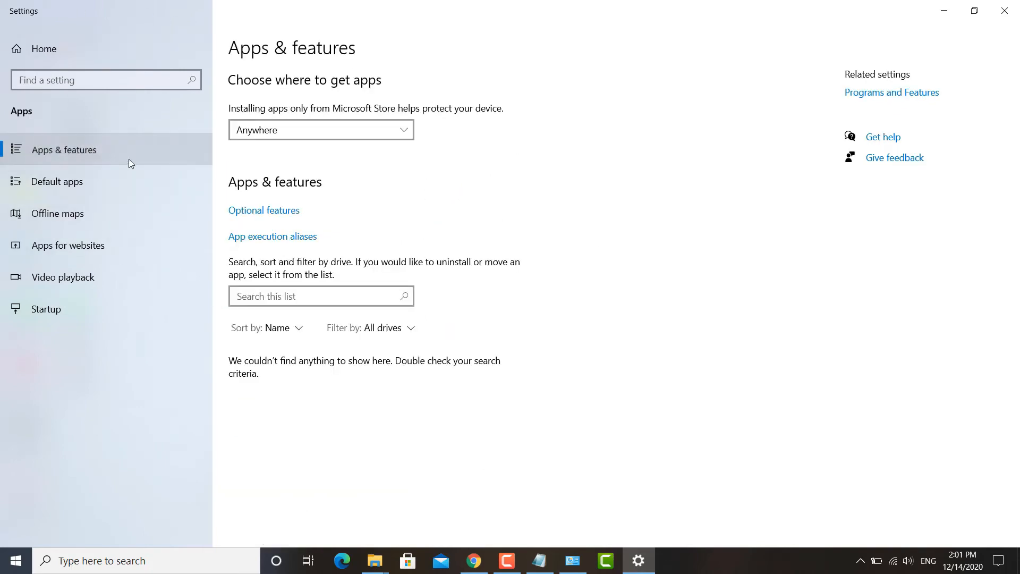
pyautogui.scroll(-8, 410, 330)
pyautogui.scroll(1, 380, 265)
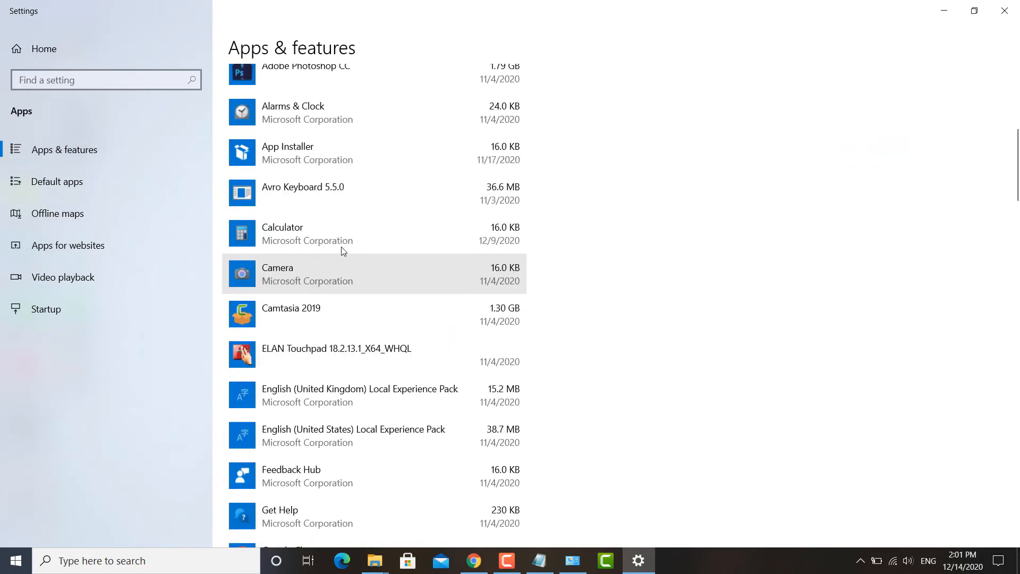
pyautogui.click(323, 205)
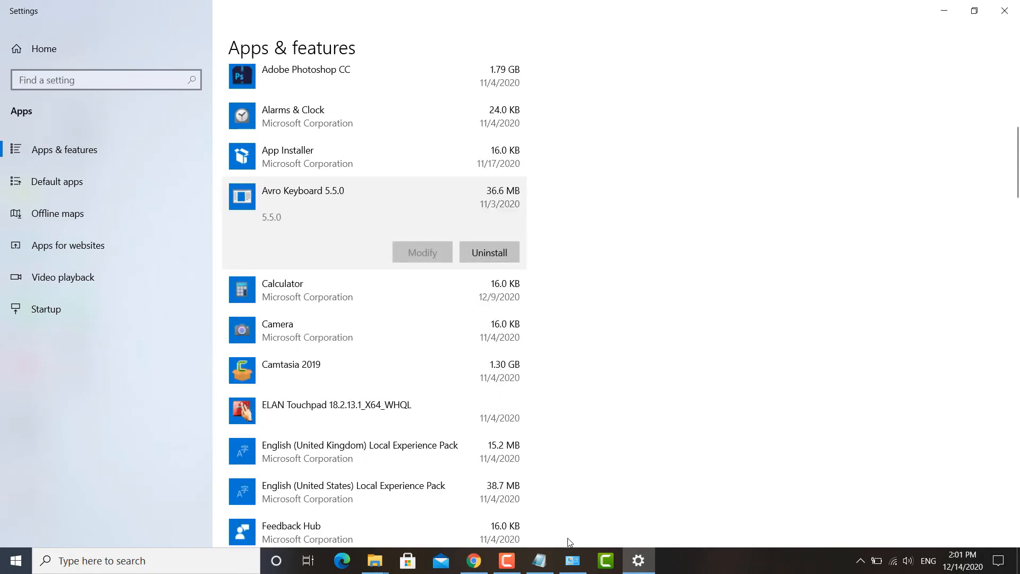
# Switch to Control Panel, view the installed programs under Uninstall a program, and minimise the window.
pyautogui.click(579, 567)
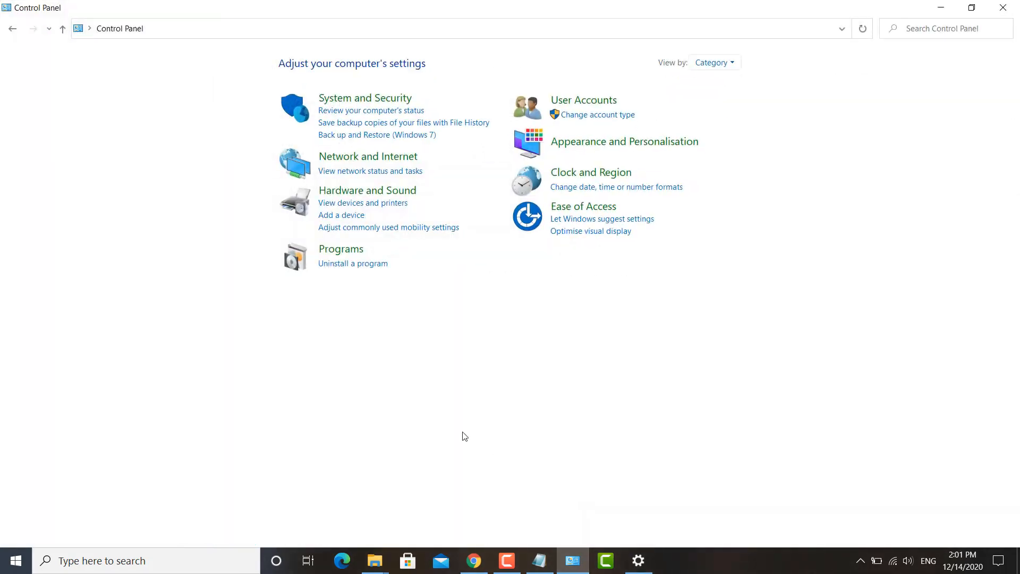
pyautogui.click(348, 266)
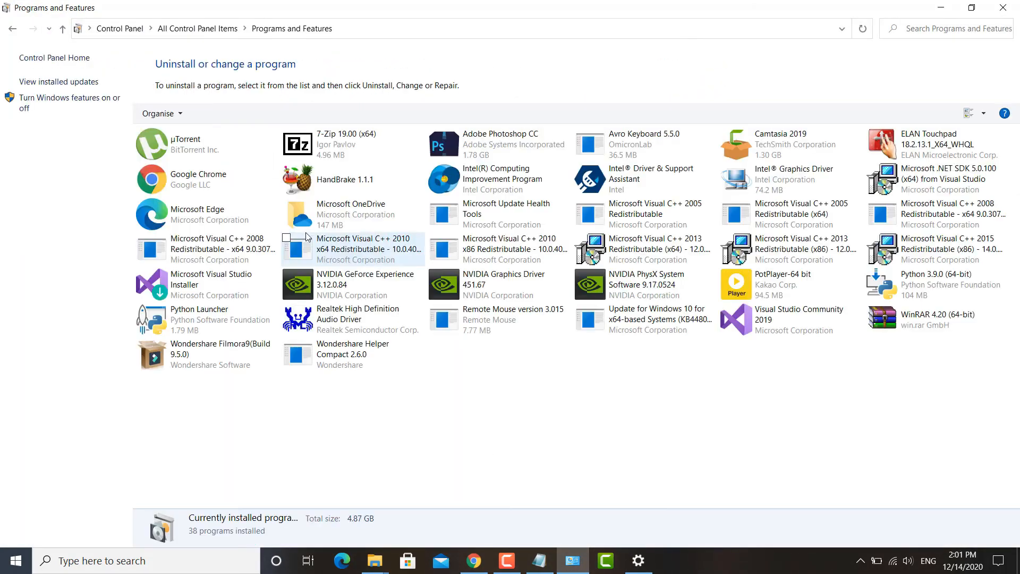
pyautogui.click(941, 8)
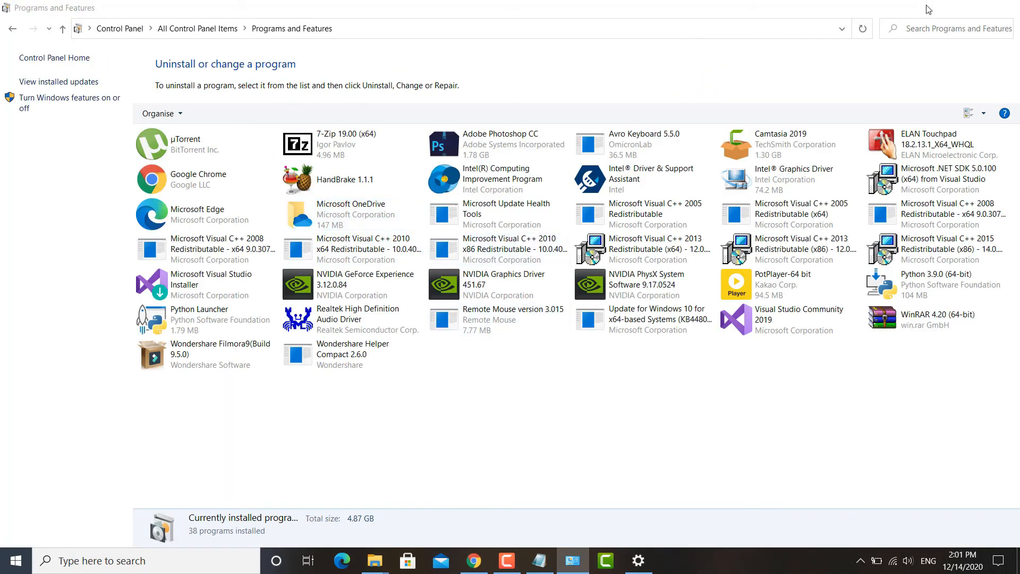
# Review the default applications from Email to Web browser in the Default apps settings, and close Settings.
pyautogui.click(51, 181)
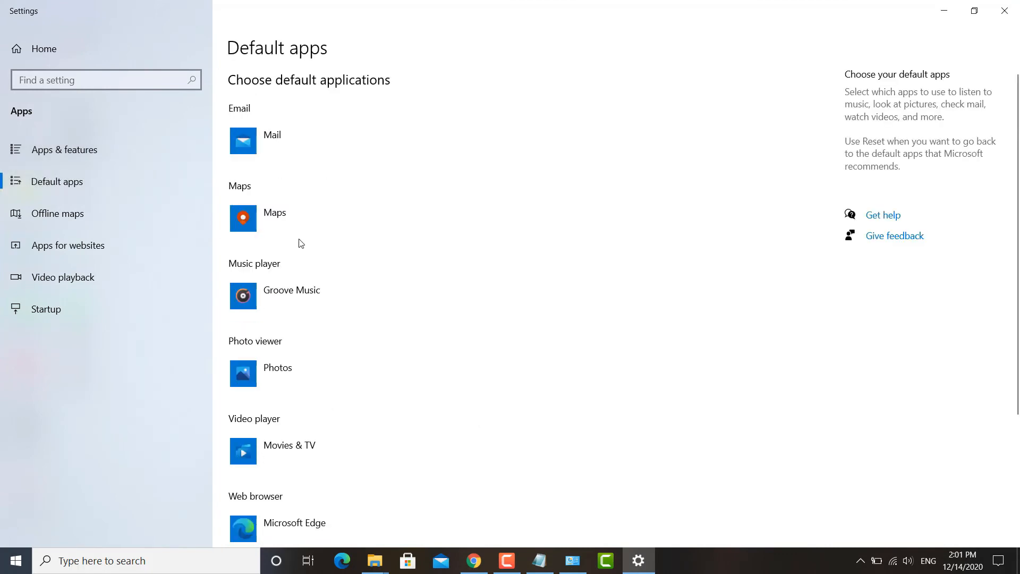
pyautogui.scroll(-2, 287, 319)
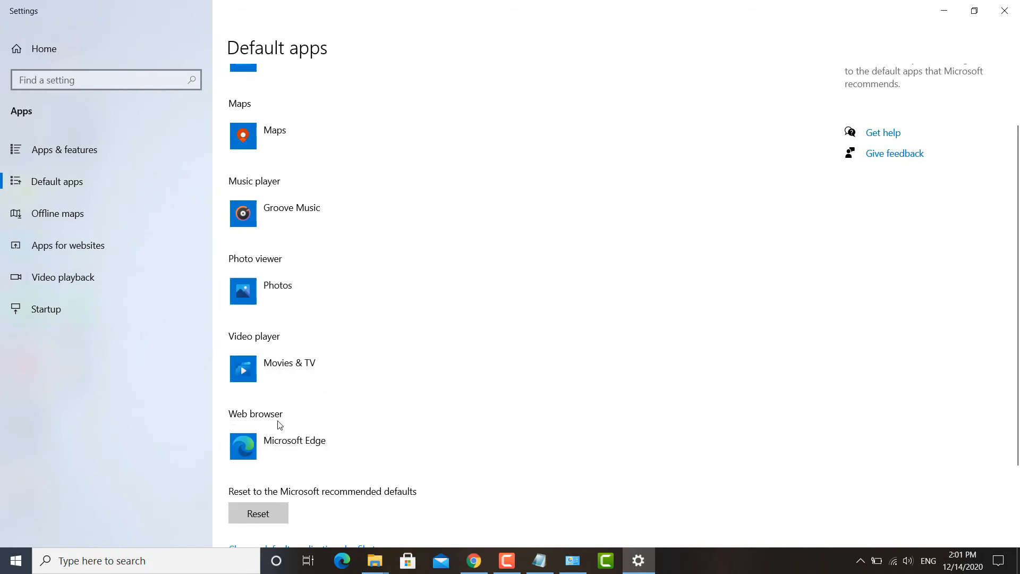
pyautogui.scroll(2, 291, 197)
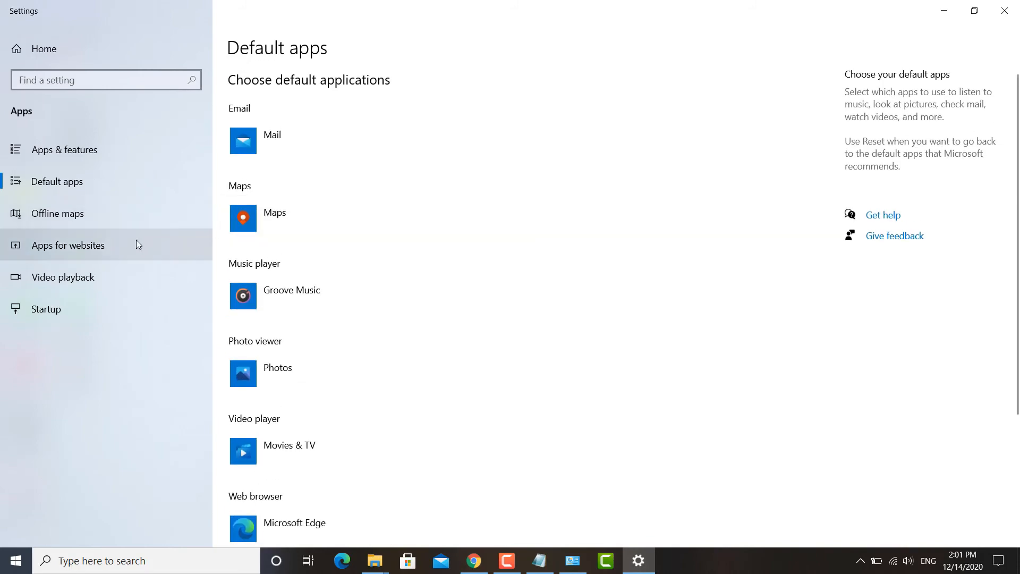
pyautogui.click(1005, 10)
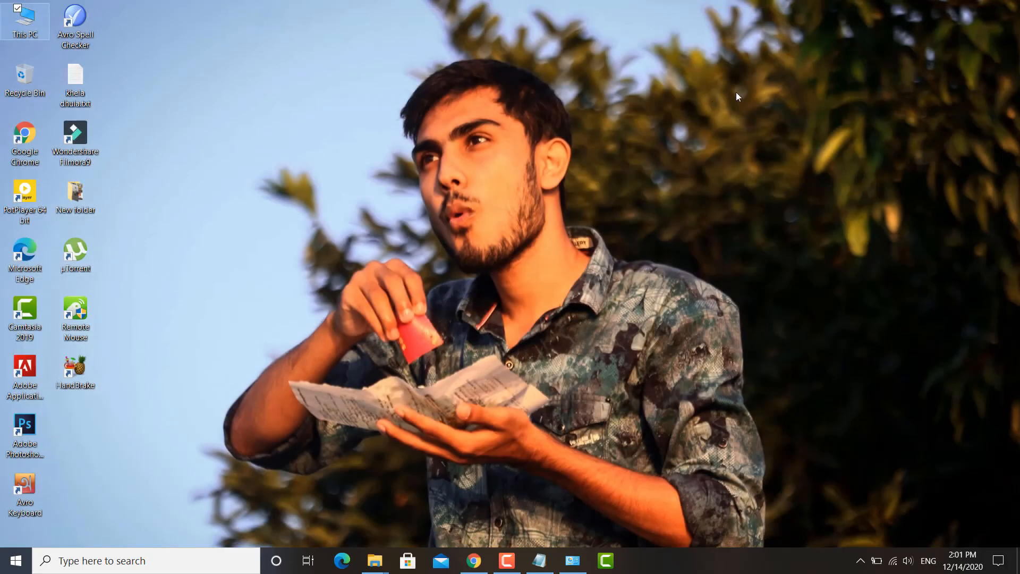